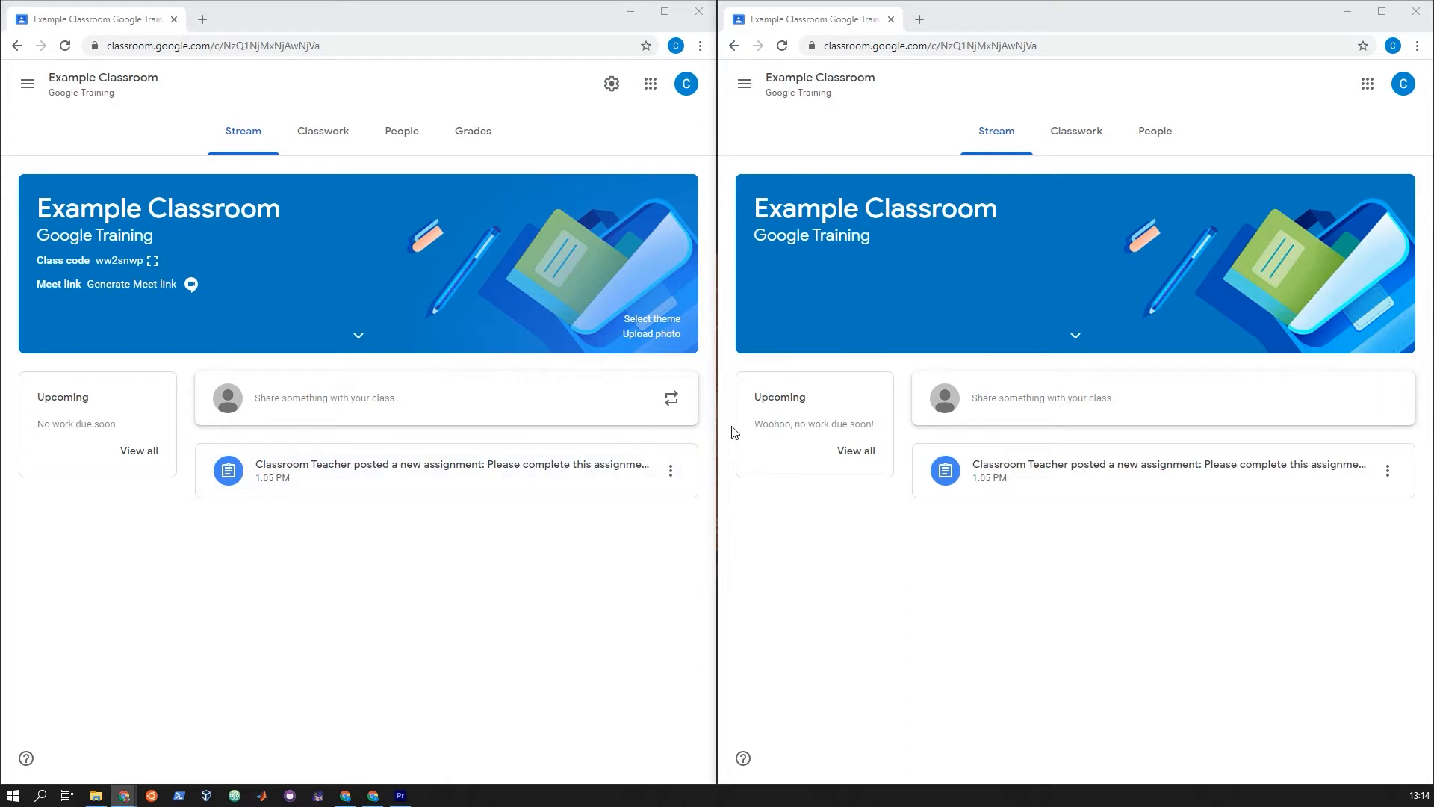
Show the teacher's Classwork, open the student's copy of Example Assignment Doc from the student's Classwork, and turn it in
{"action": "left_click", "coordinate": [316, 152]}
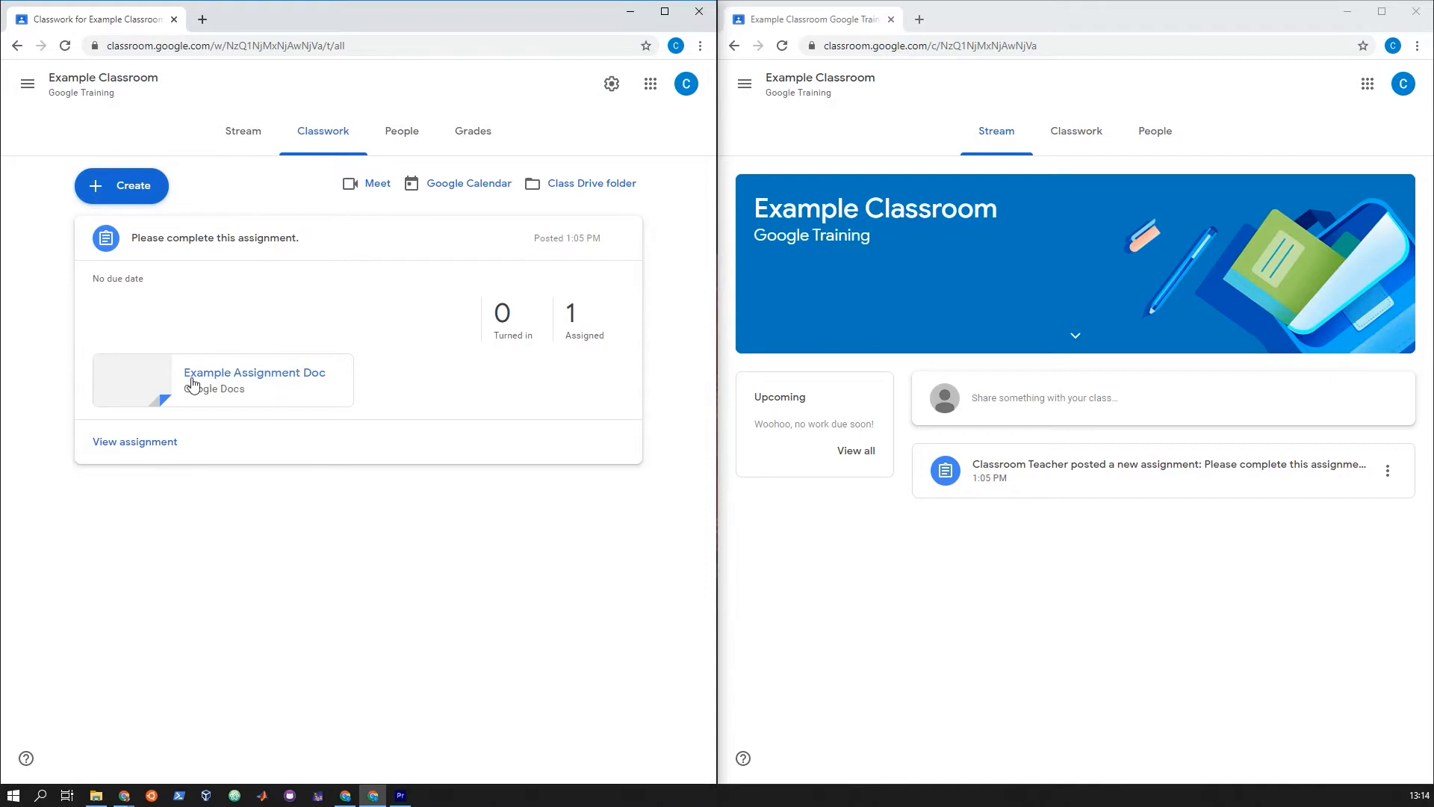
{"action": "left_click", "coordinate": [1103, 138]}
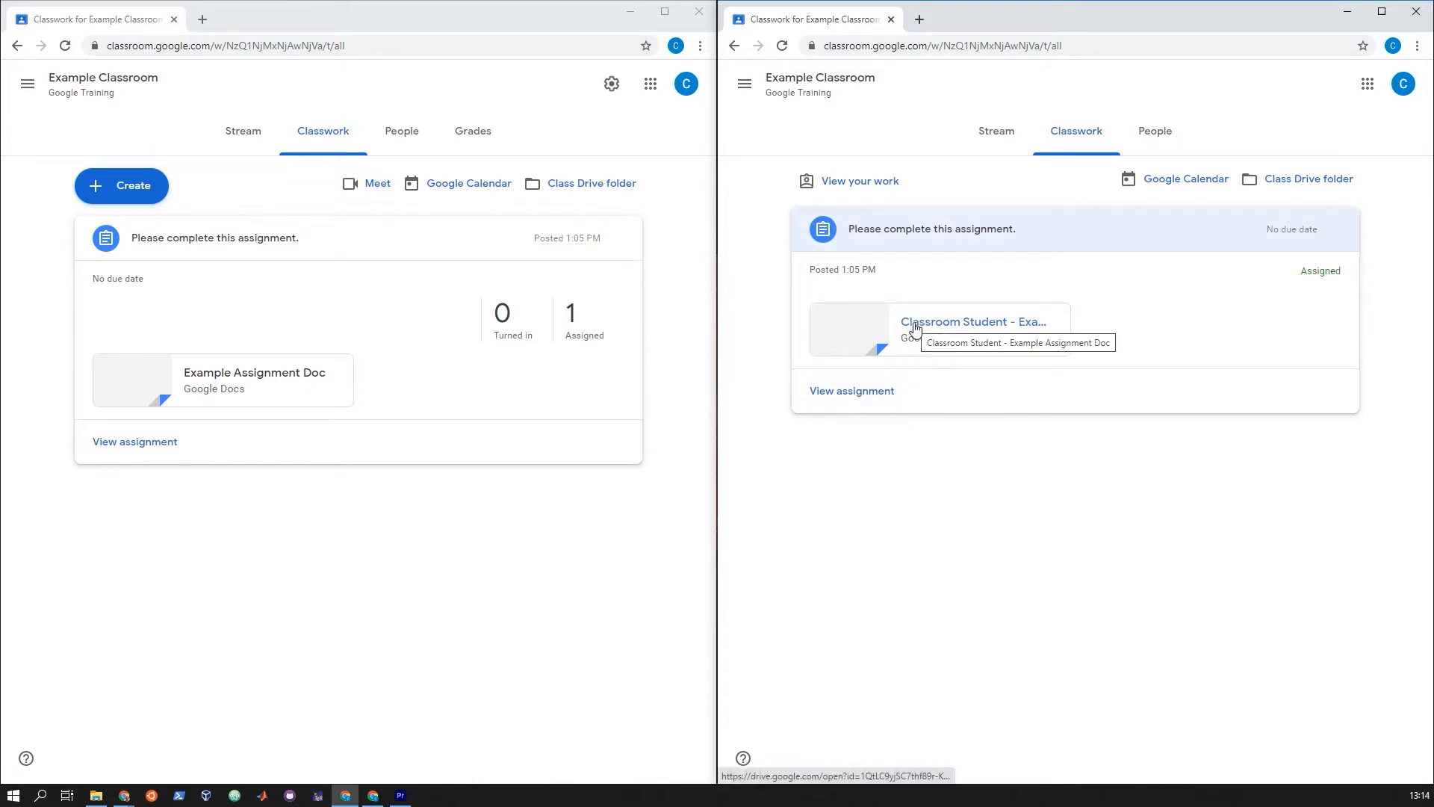
{"action": "left_click", "coordinate": [957, 331]}
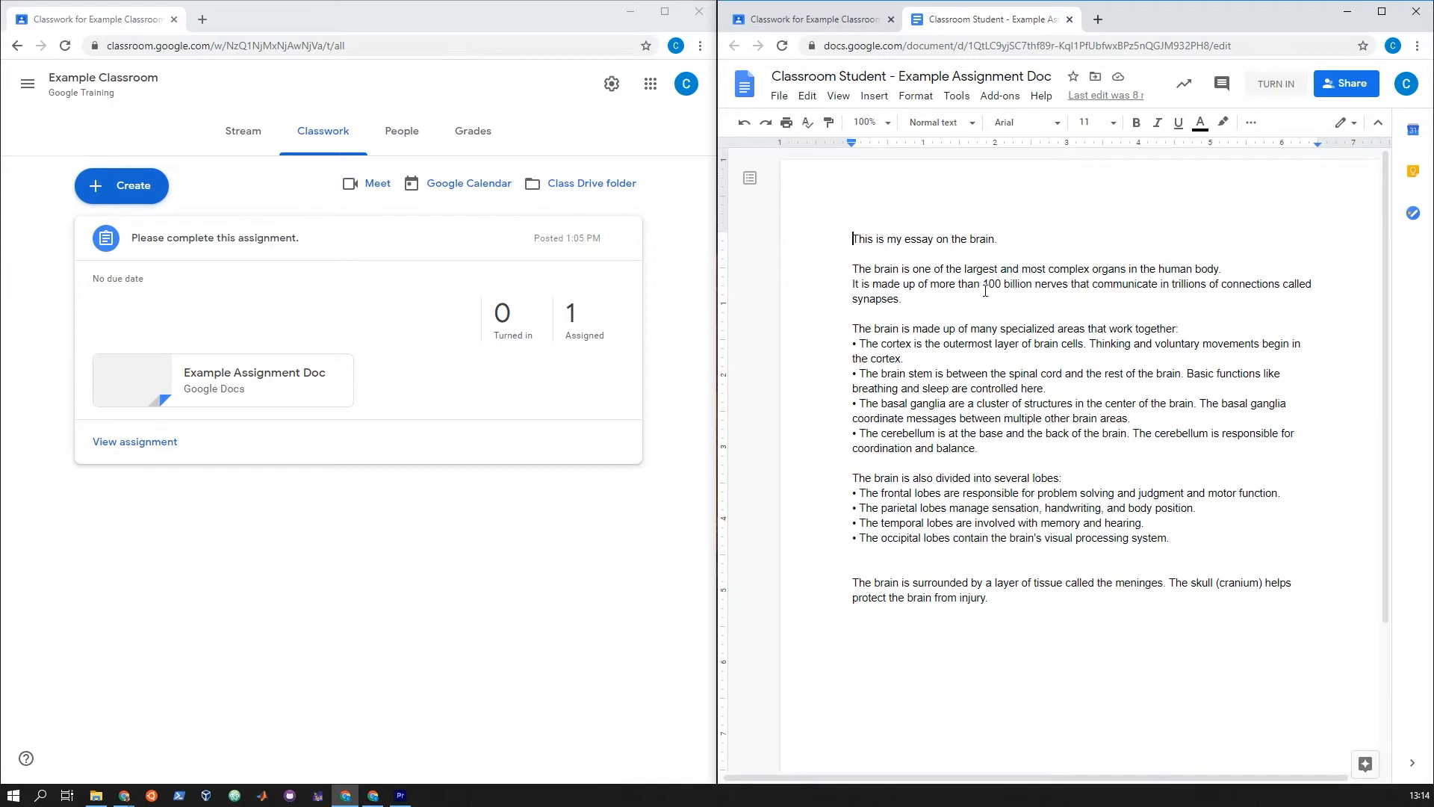
{"action": "left_click", "coordinate": [1279, 85]}
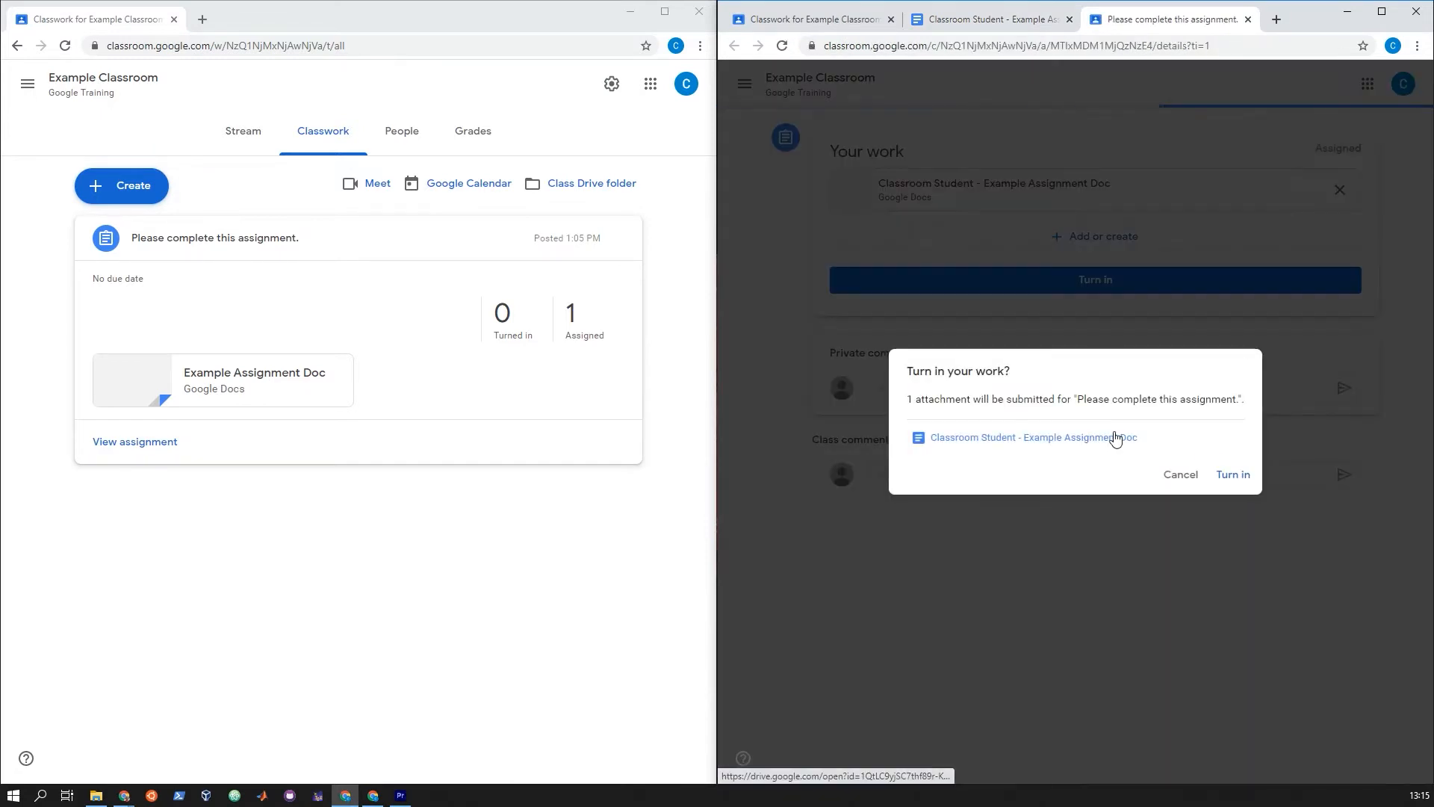
{"action": "left_click", "coordinate": [1233, 479]}
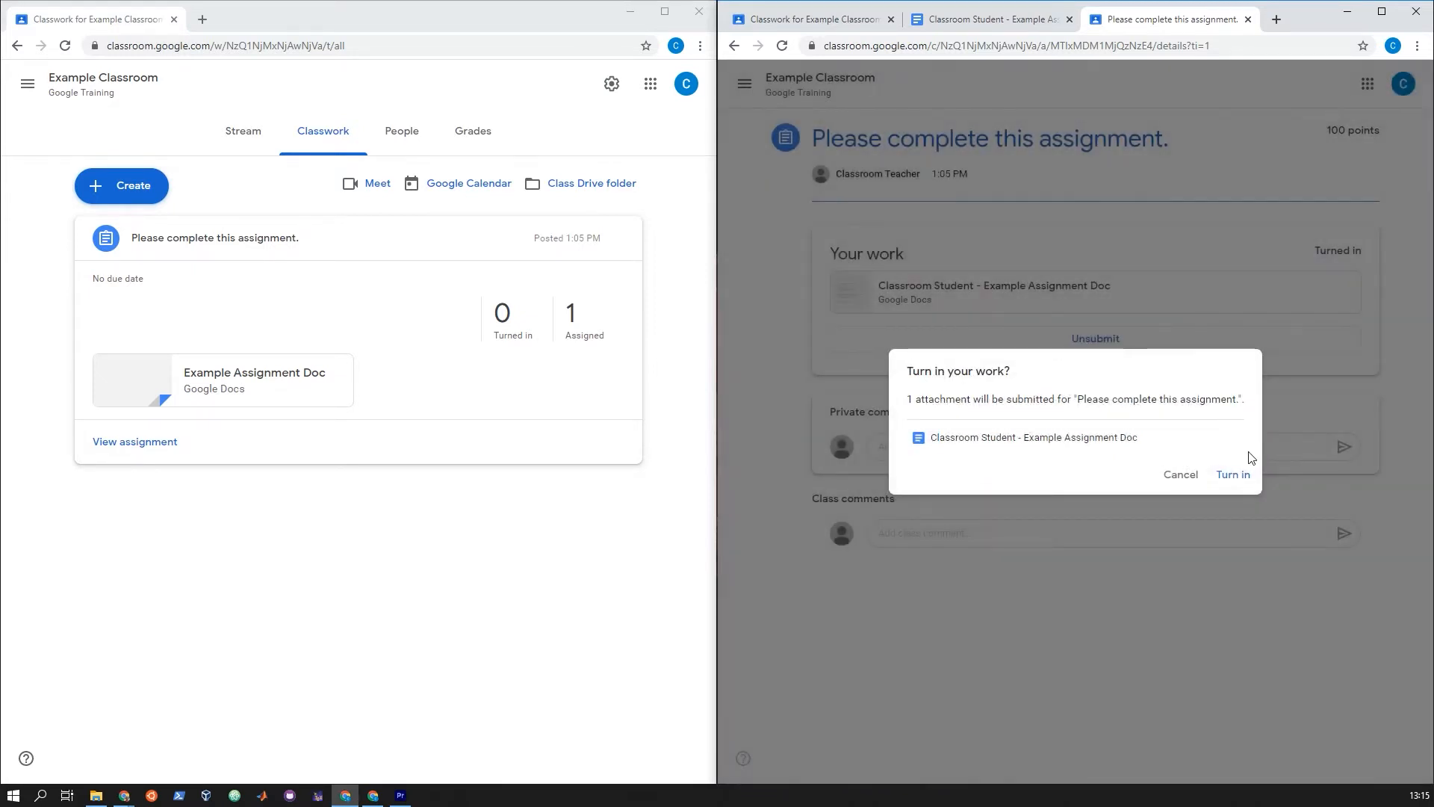
{"action": "left_click", "coordinate": [1233, 475]}
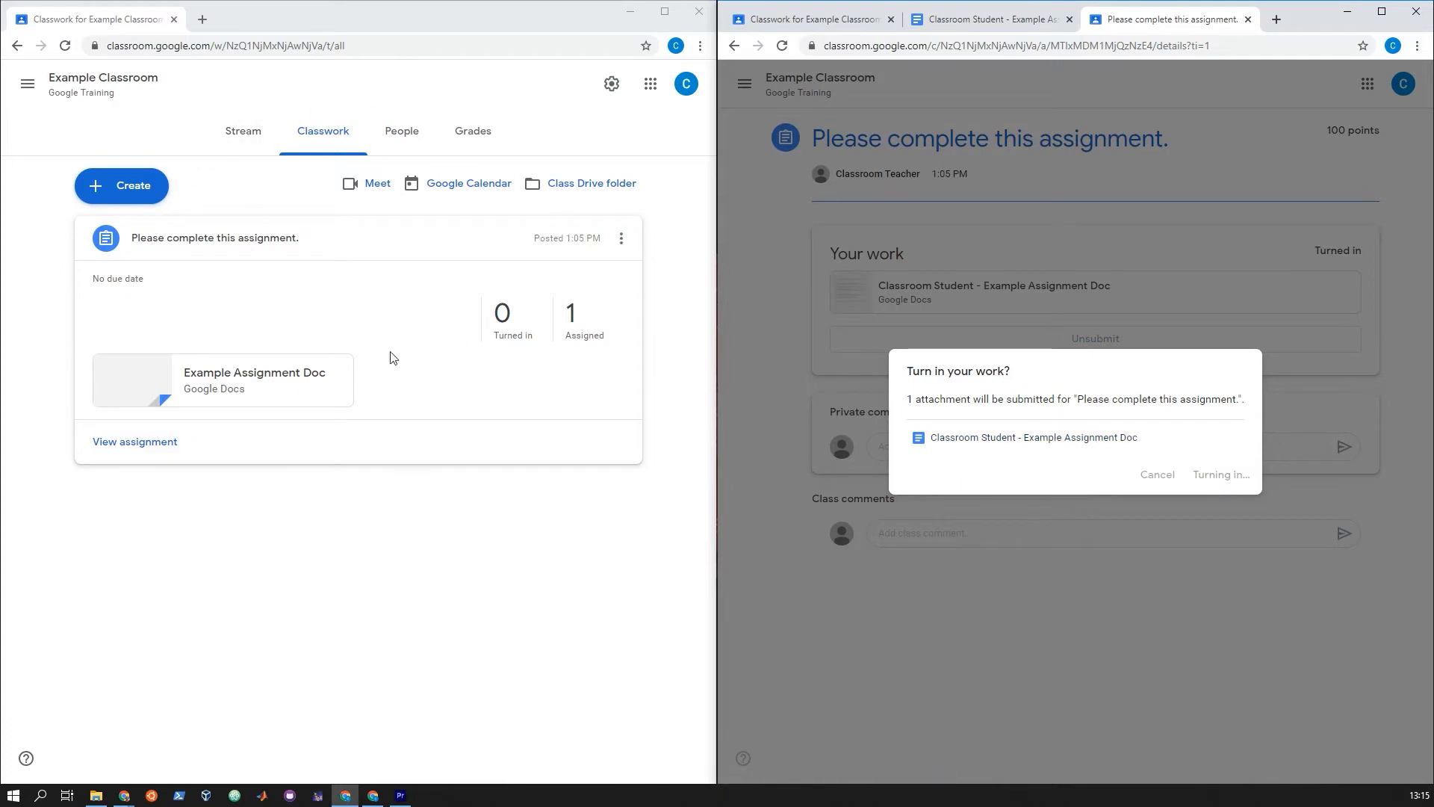
Refresh the teacher's Classwork page and open the student's turned-in document from the "Please complete this assignment." submissions
{"action": "left_click", "coordinate": [65, 46]}
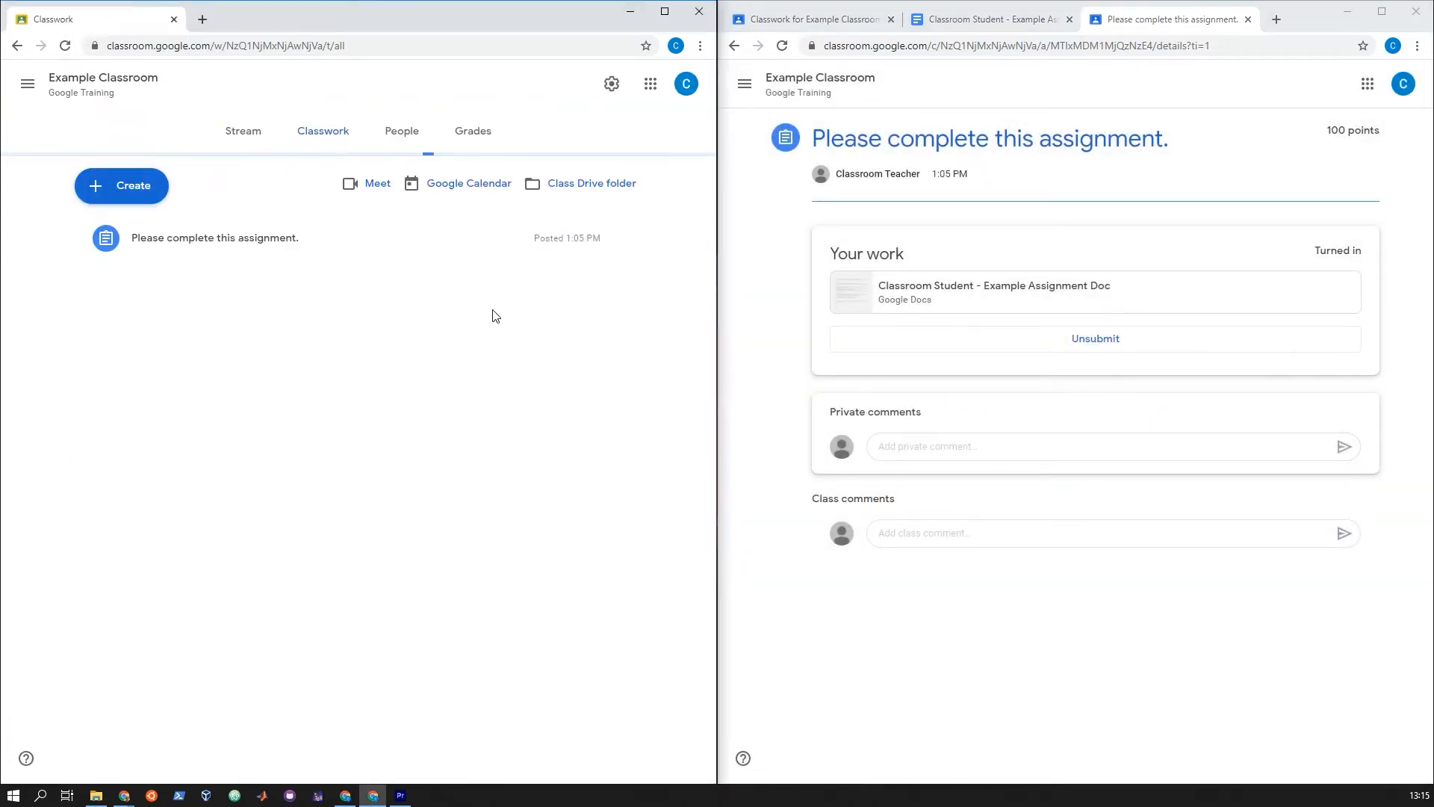
{"action": "left_click", "coordinate": [384, 255]}
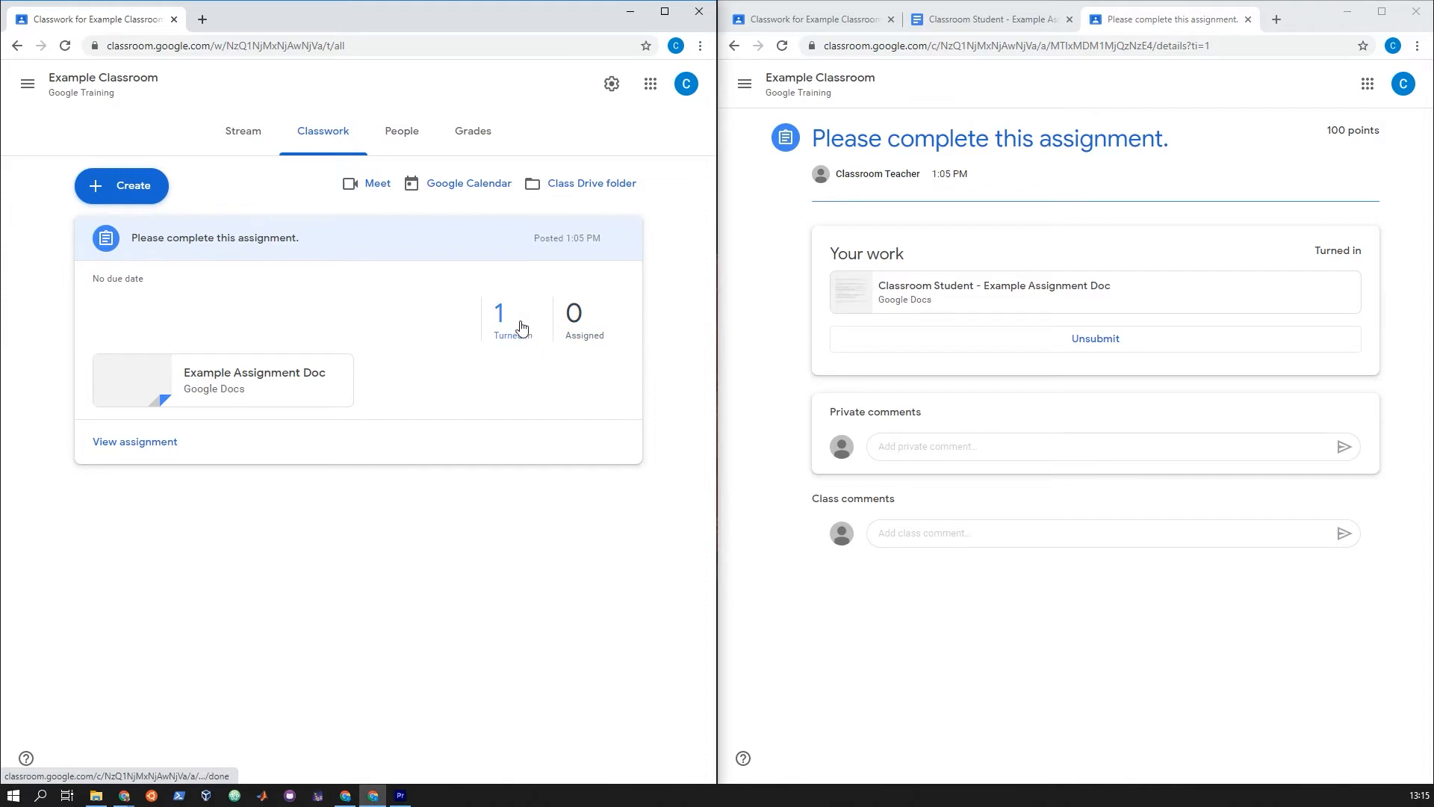
{"action": "left_click", "coordinate": [494, 323]}
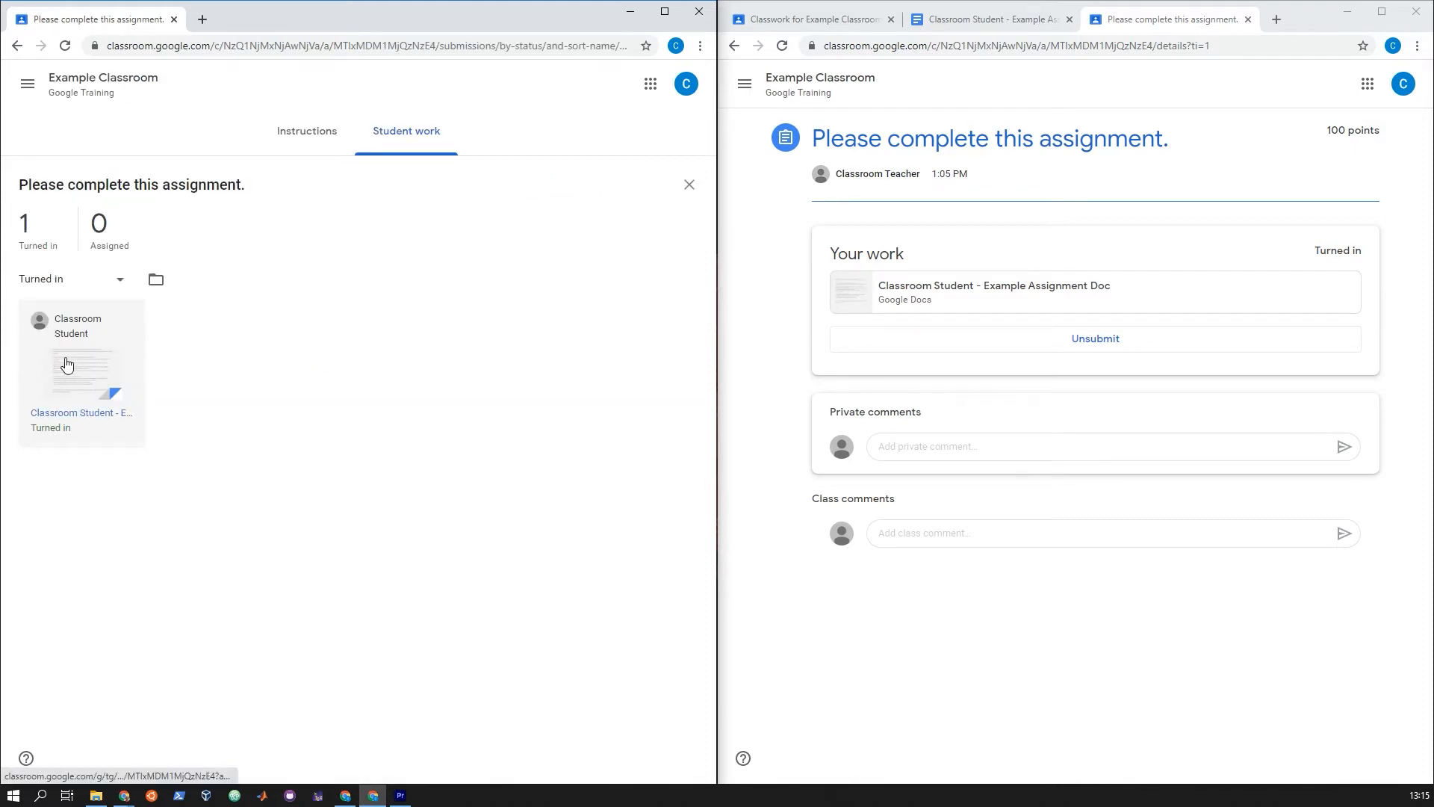
{"action": "left_click", "coordinate": [71, 382]}
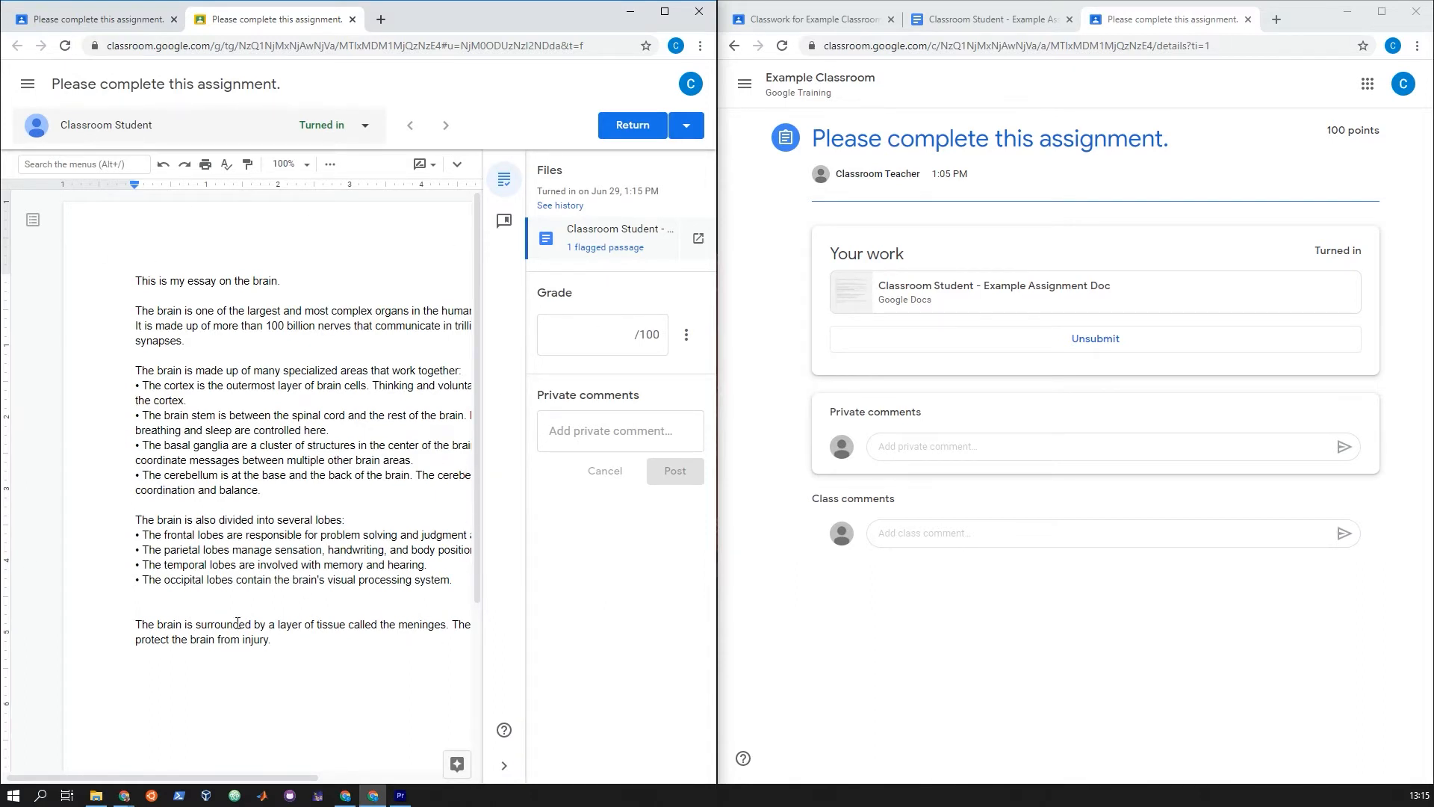
Add the comment "This is really good!" to the words "The brain is one of the largest" in the submitted essay
{"action": "left_click_drag", "start_coordinate": [139, 311], "coordinate": [199, 311]}
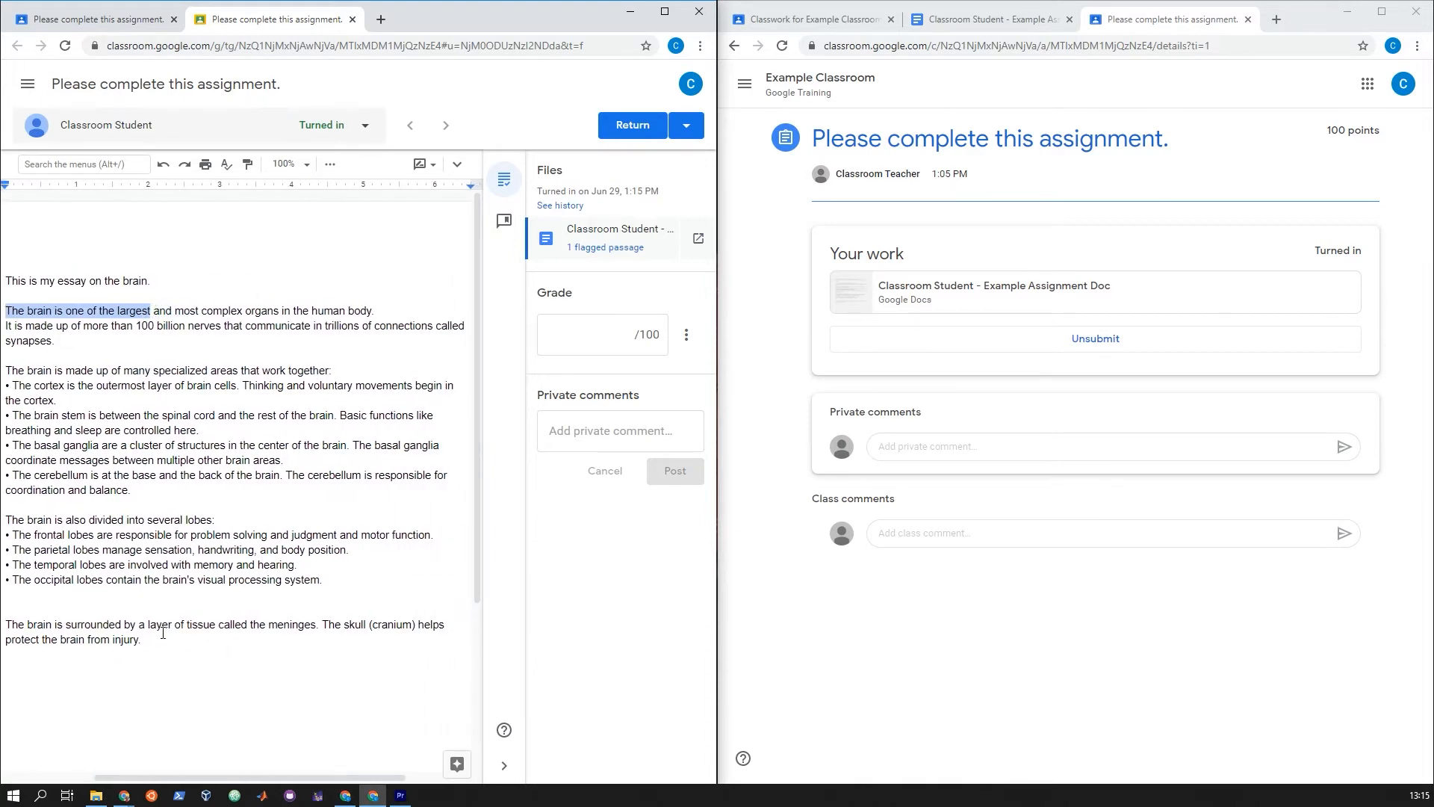
{"action": "left_click_drag", "start_coordinate": [174, 778], "coordinate": [233, 778]}
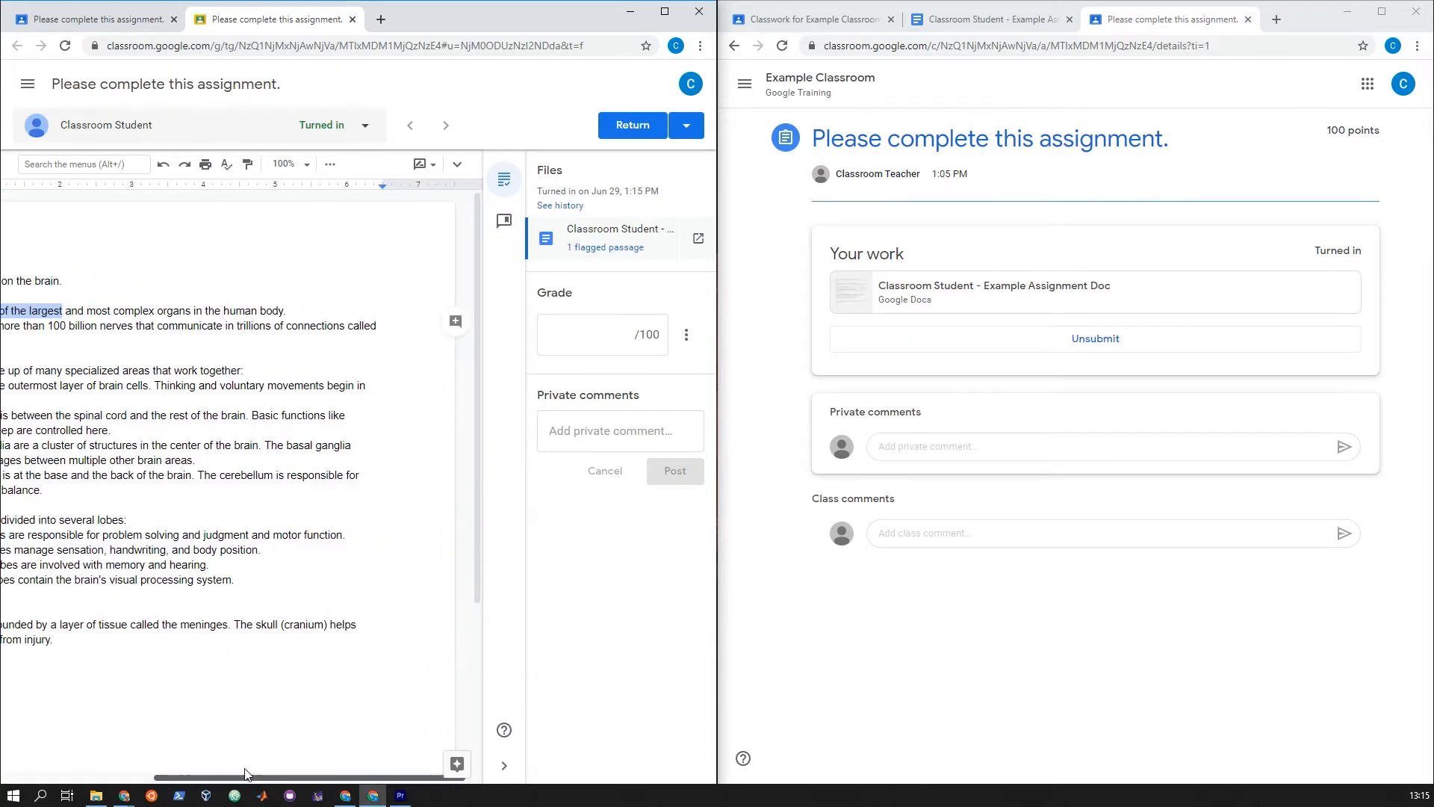
{"action": "left_click", "coordinate": [456, 322]}
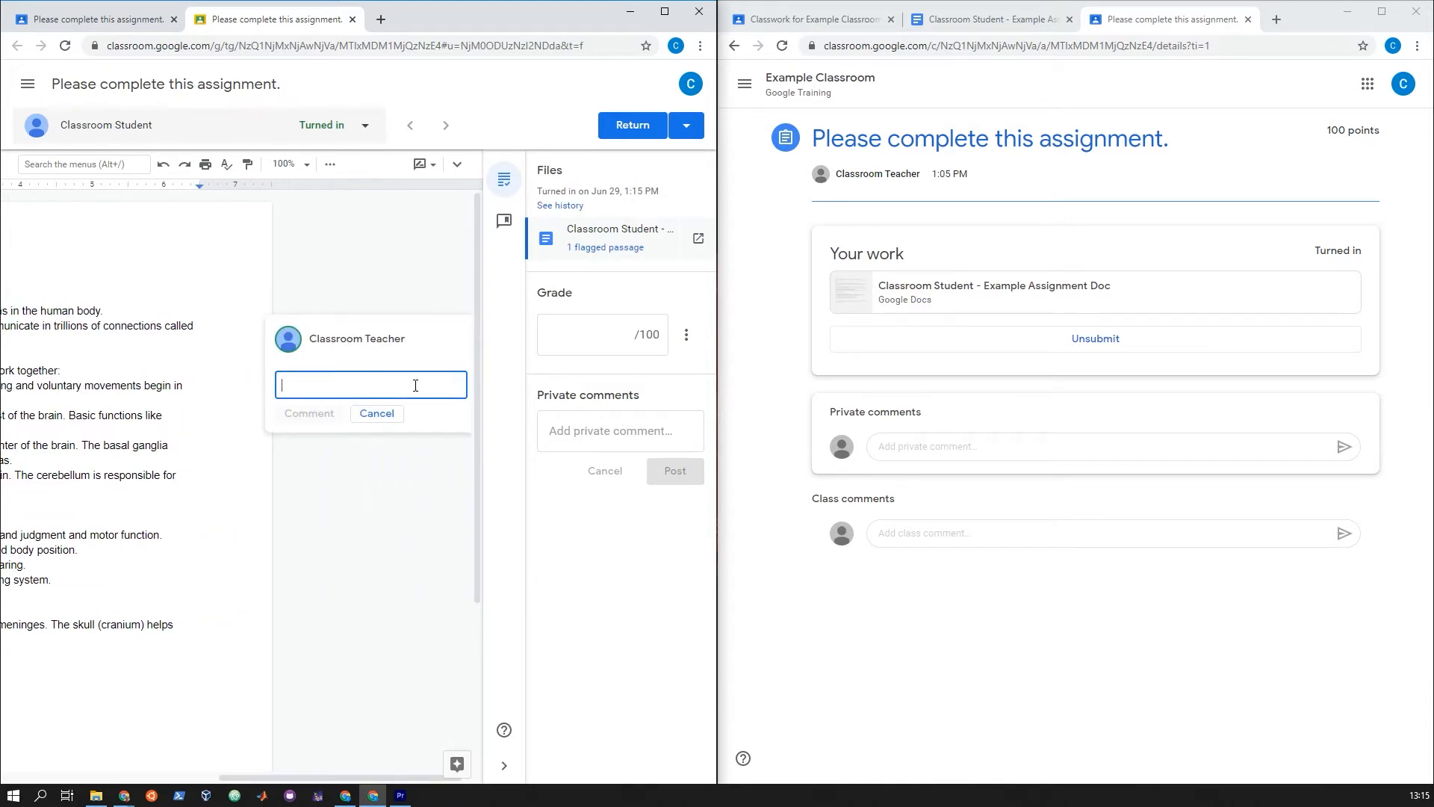
{"action": "type", "text": "This is really good!"}
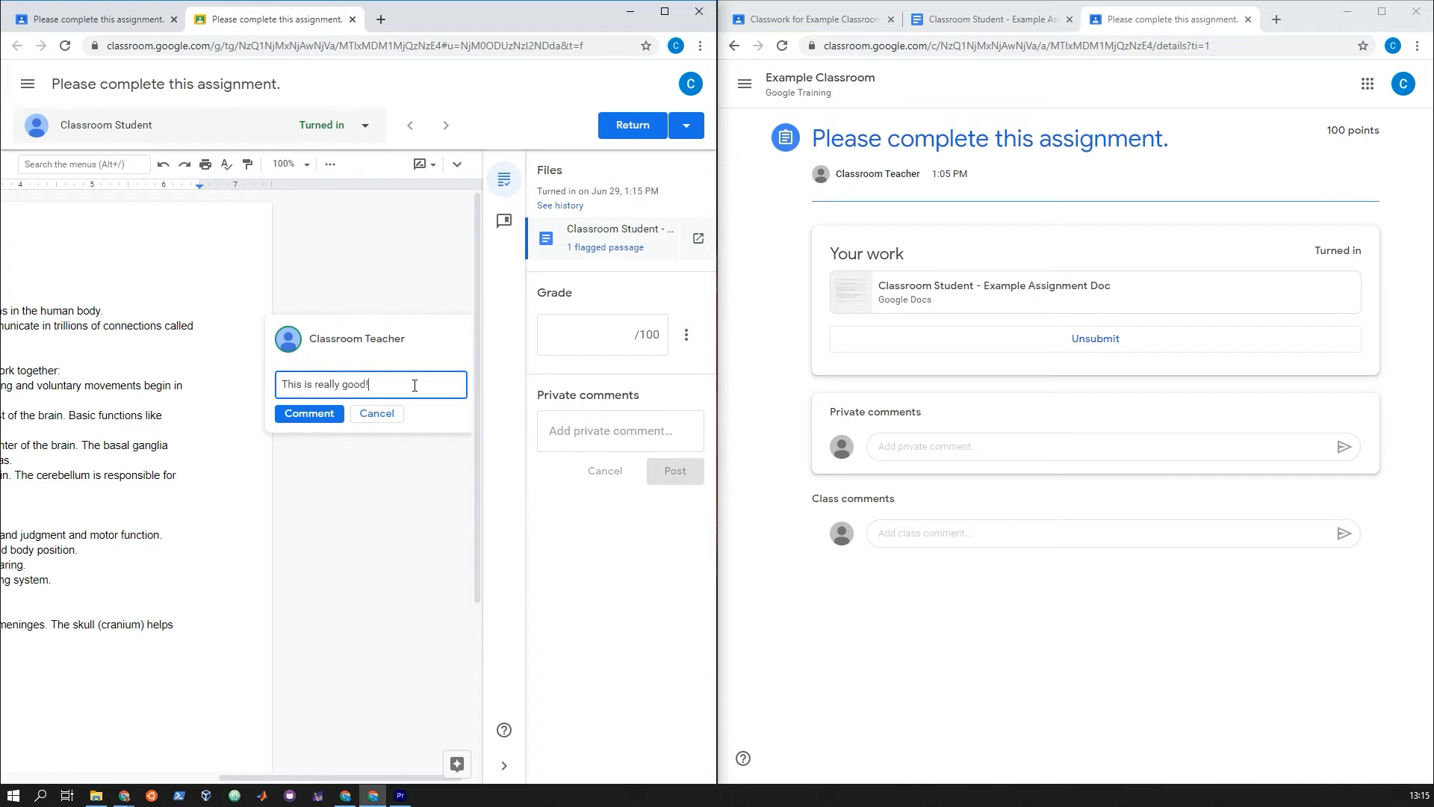
{"action": "left_click", "coordinate": [358, 415]}
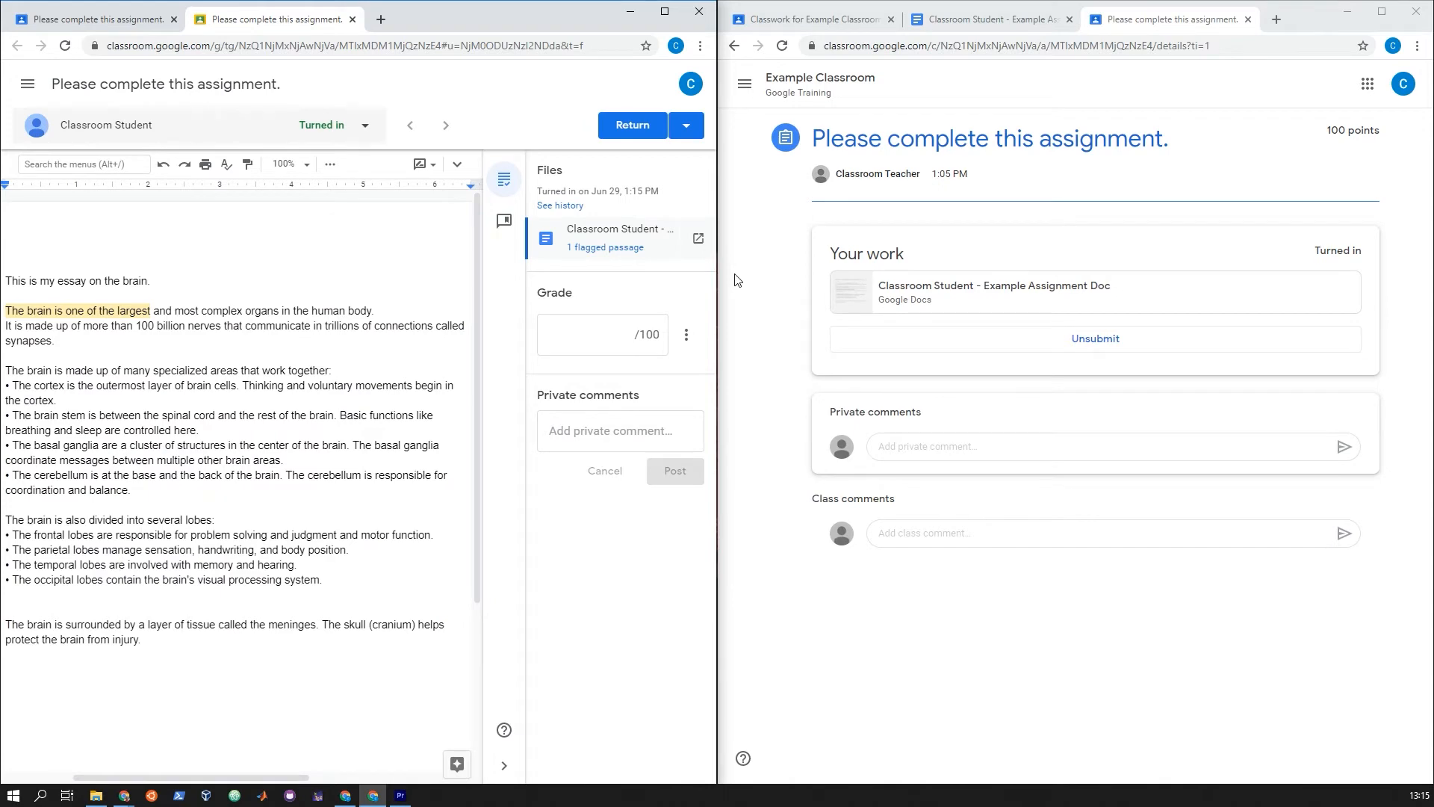
Reload the student's view of the turned-in document and check whether its opening line can still be edited
{"action": "left_click", "coordinate": [993, 21]}
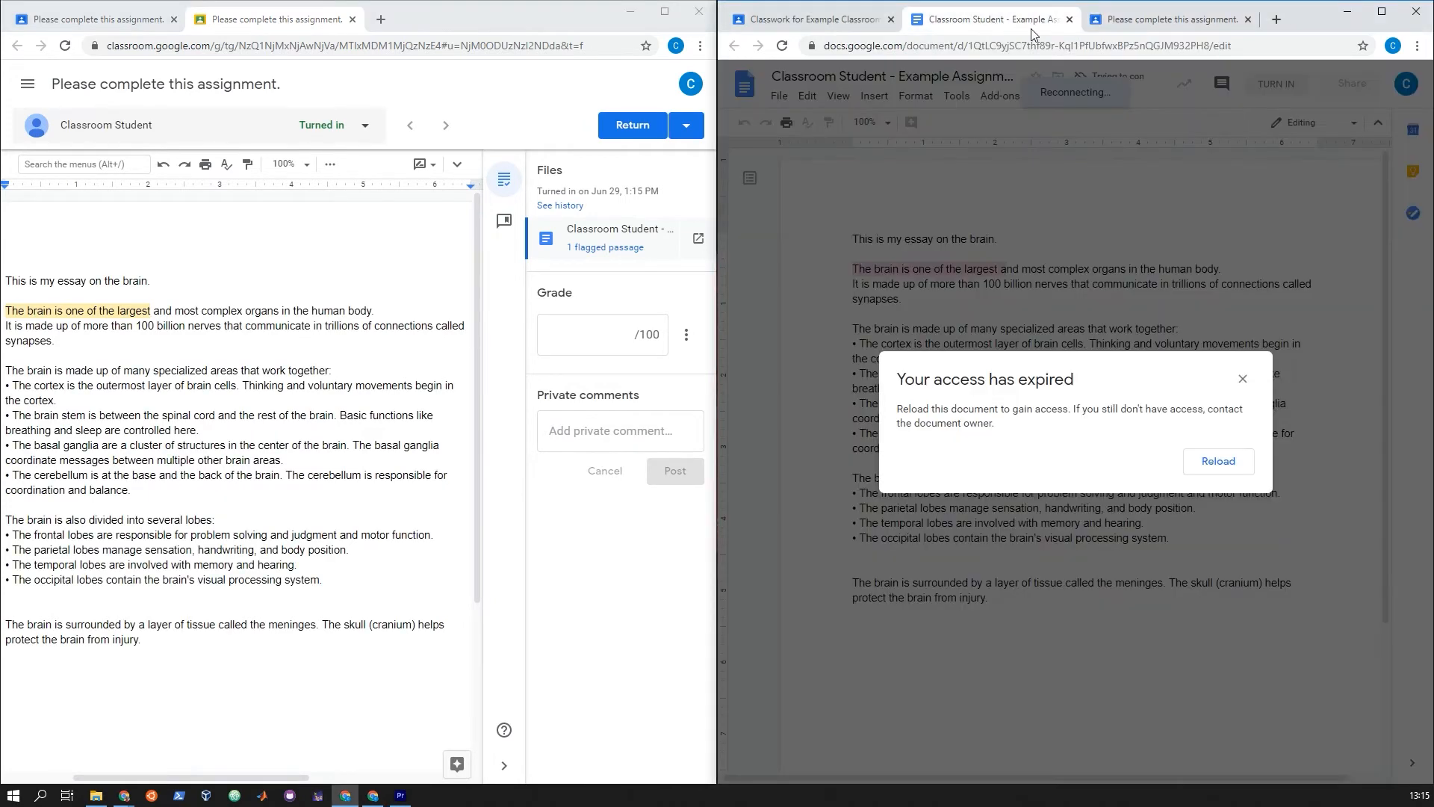
{"action": "left_click", "coordinate": [1231, 459]}
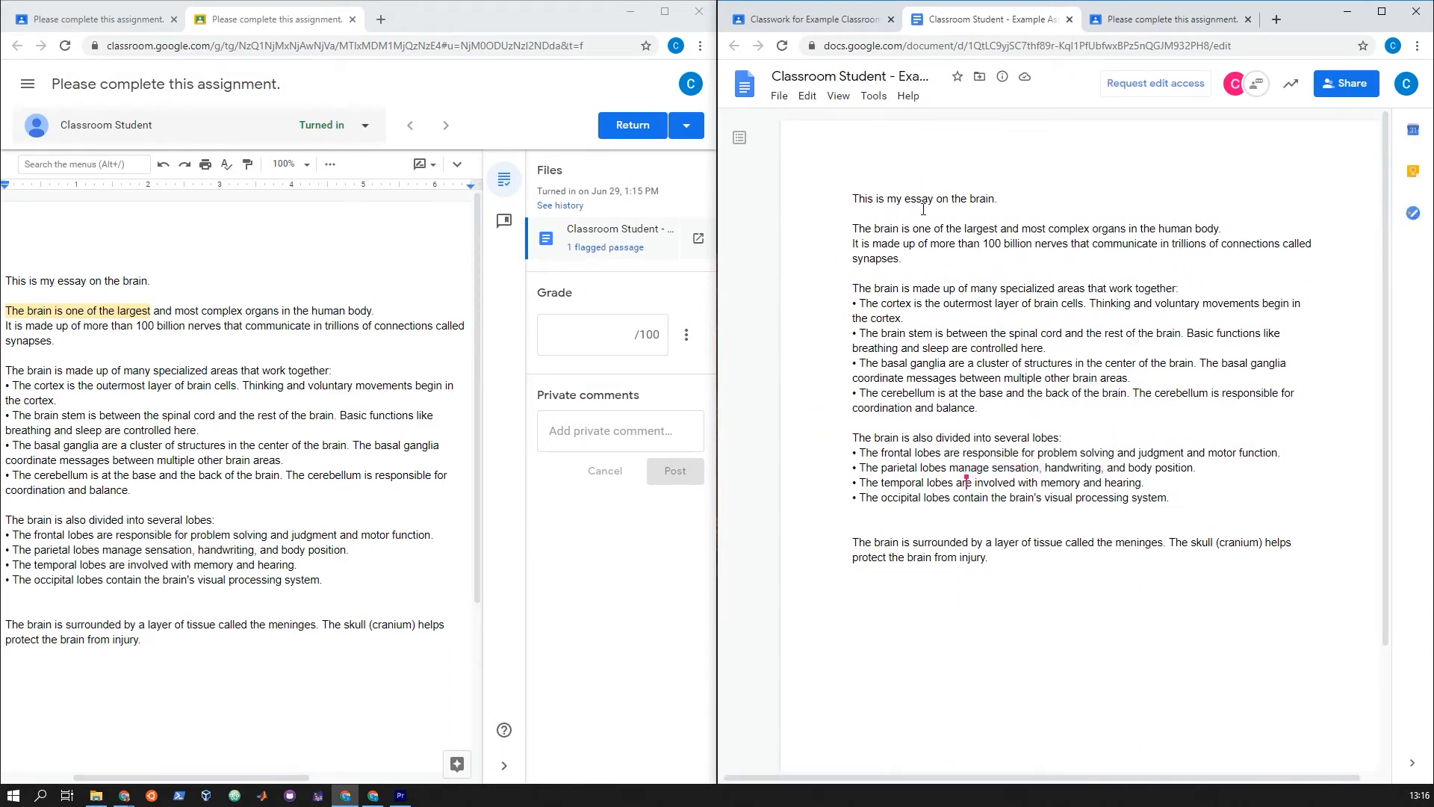
{"action": "left_click_drag", "start_coordinate": [860, 200], "coordinate": [1042, 194]}
{"action": "left_click", "coordinate": [1046, 195]}
{"action": "left_click_drag", "start_coordinate": [1003, 206], "coordinate": [853, 200]}
{"action": "left_click", "coordinate": [943, 196]}
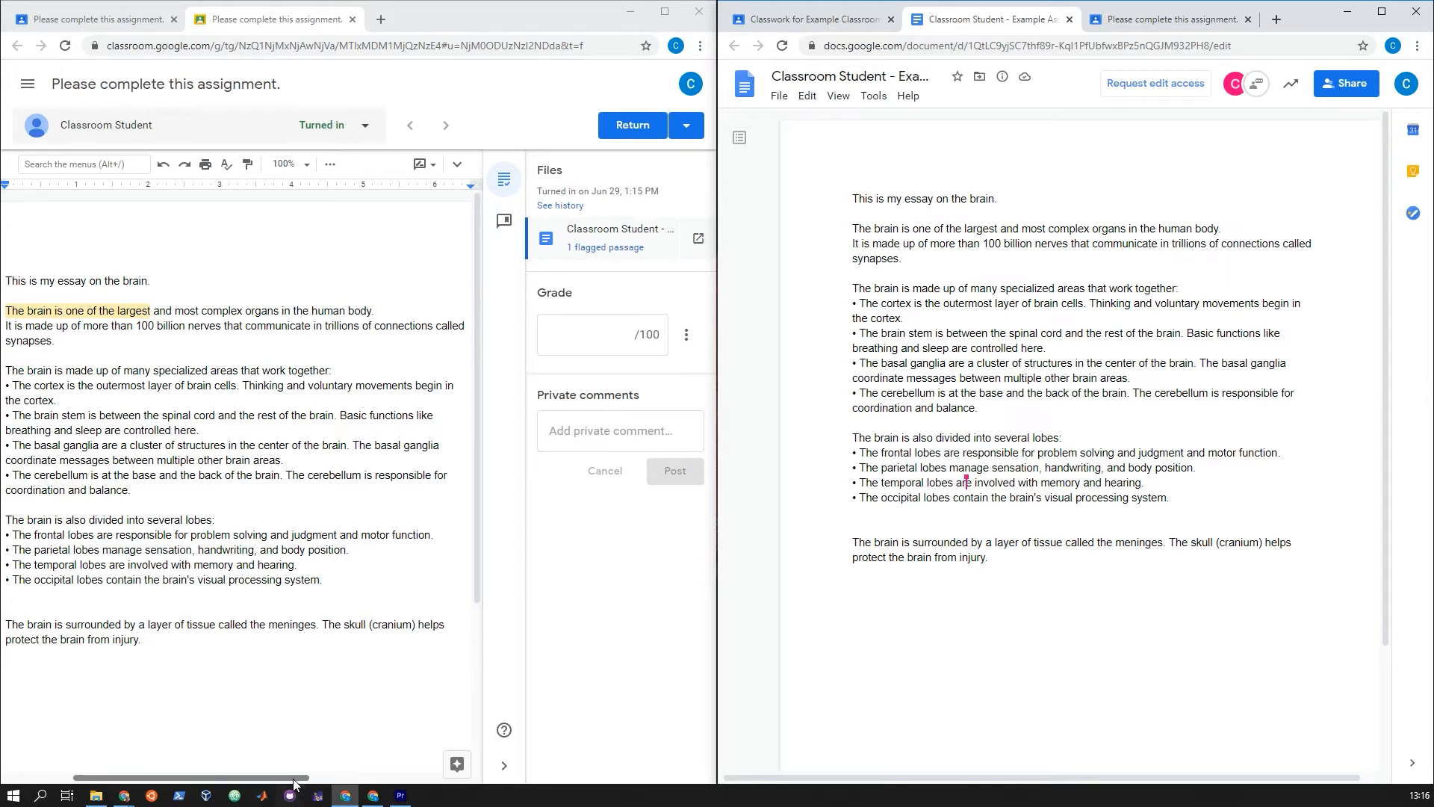
Grade the student's submission 90 out of 100 and look at the extra grade options without changing the total points
{"action": "scroll", "coordinate": [283, 709], "scroll_direction": "left", "scroll_amount": 2}
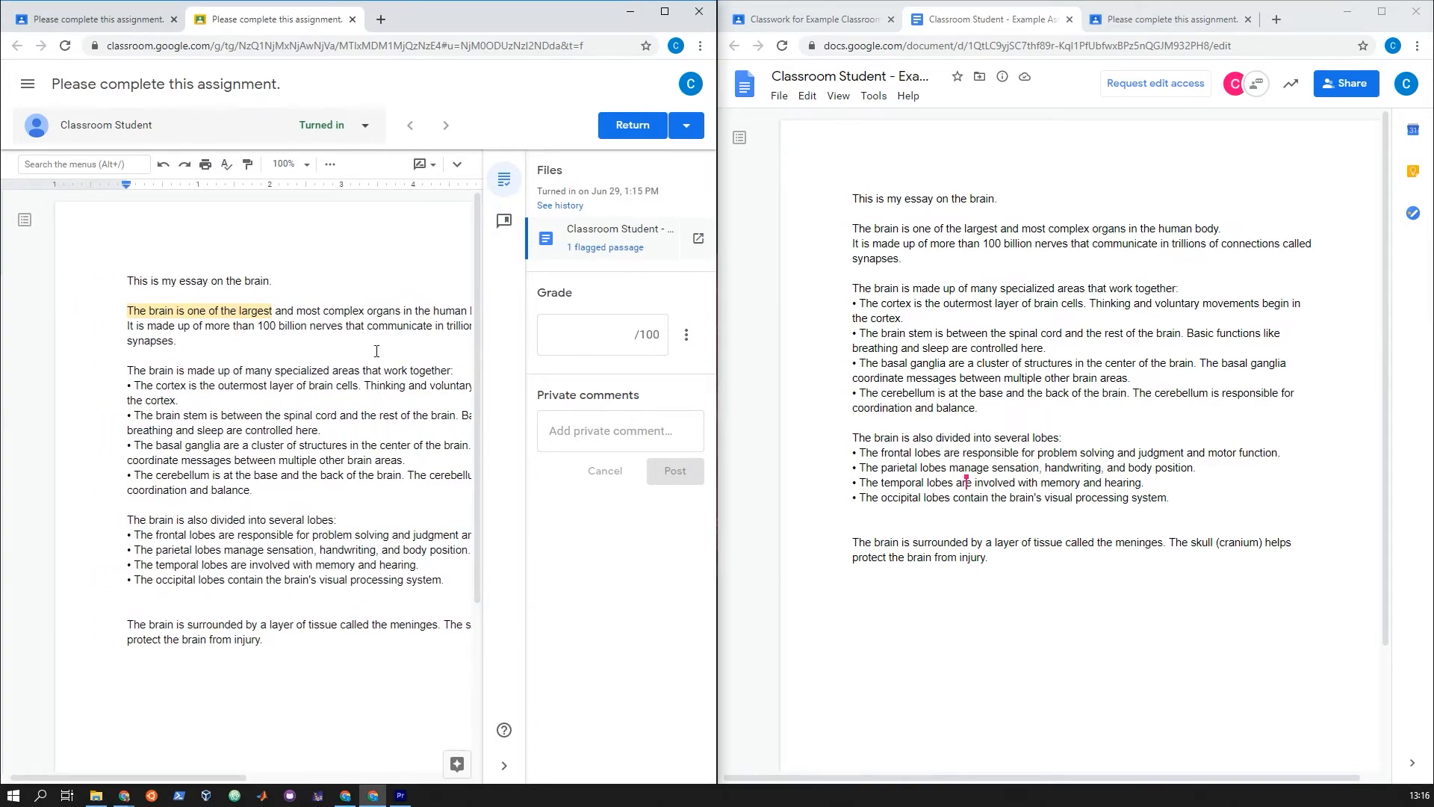
{"action": "left_click", "coordinate": [635, 351]}
{"action": "type", "text": "90"}
{"action": "left_click", "coordinate": [414, 389]}
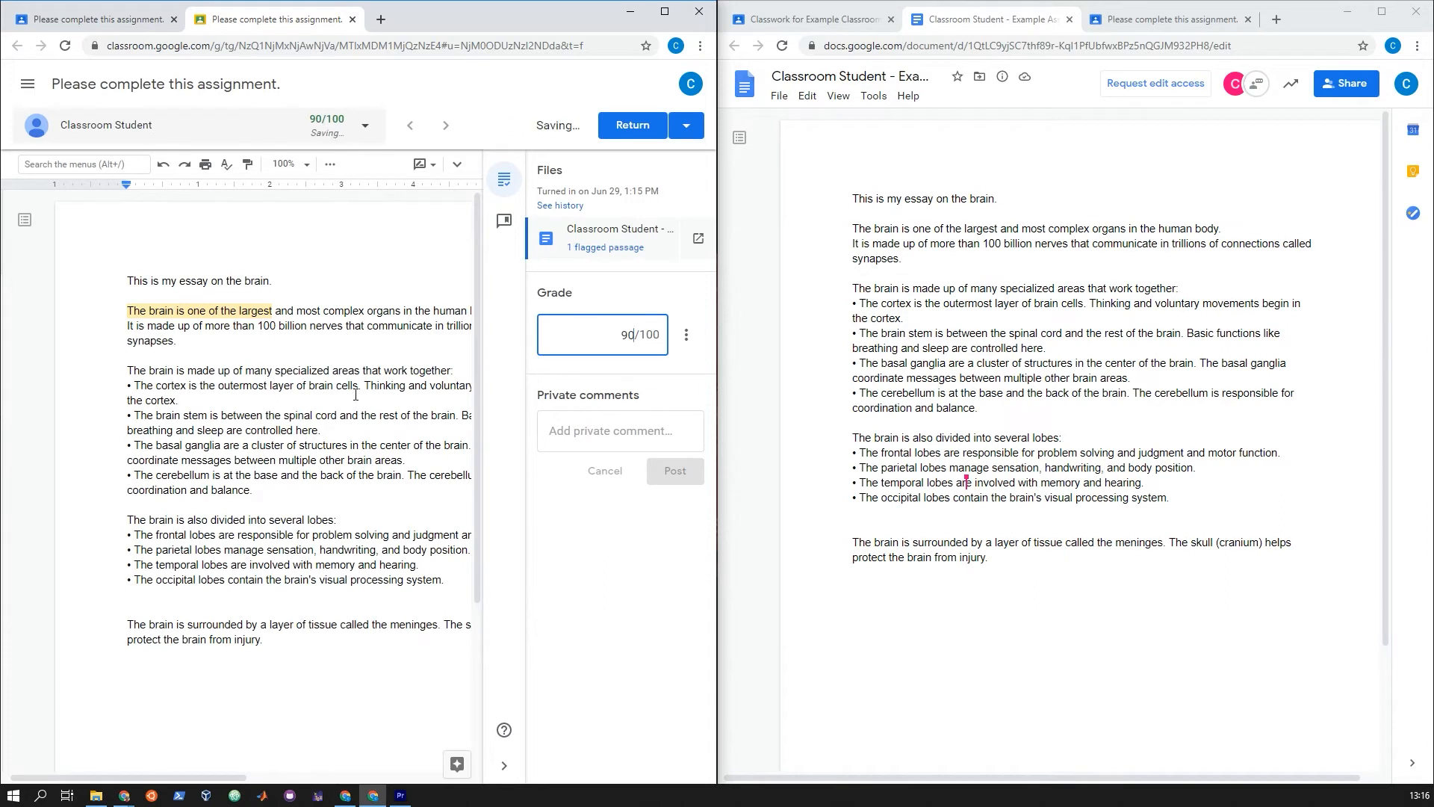
{"action": "left_click", "coordinate": [687, 334]}
{"action": "left_click", "coordinate": [354, 386]}
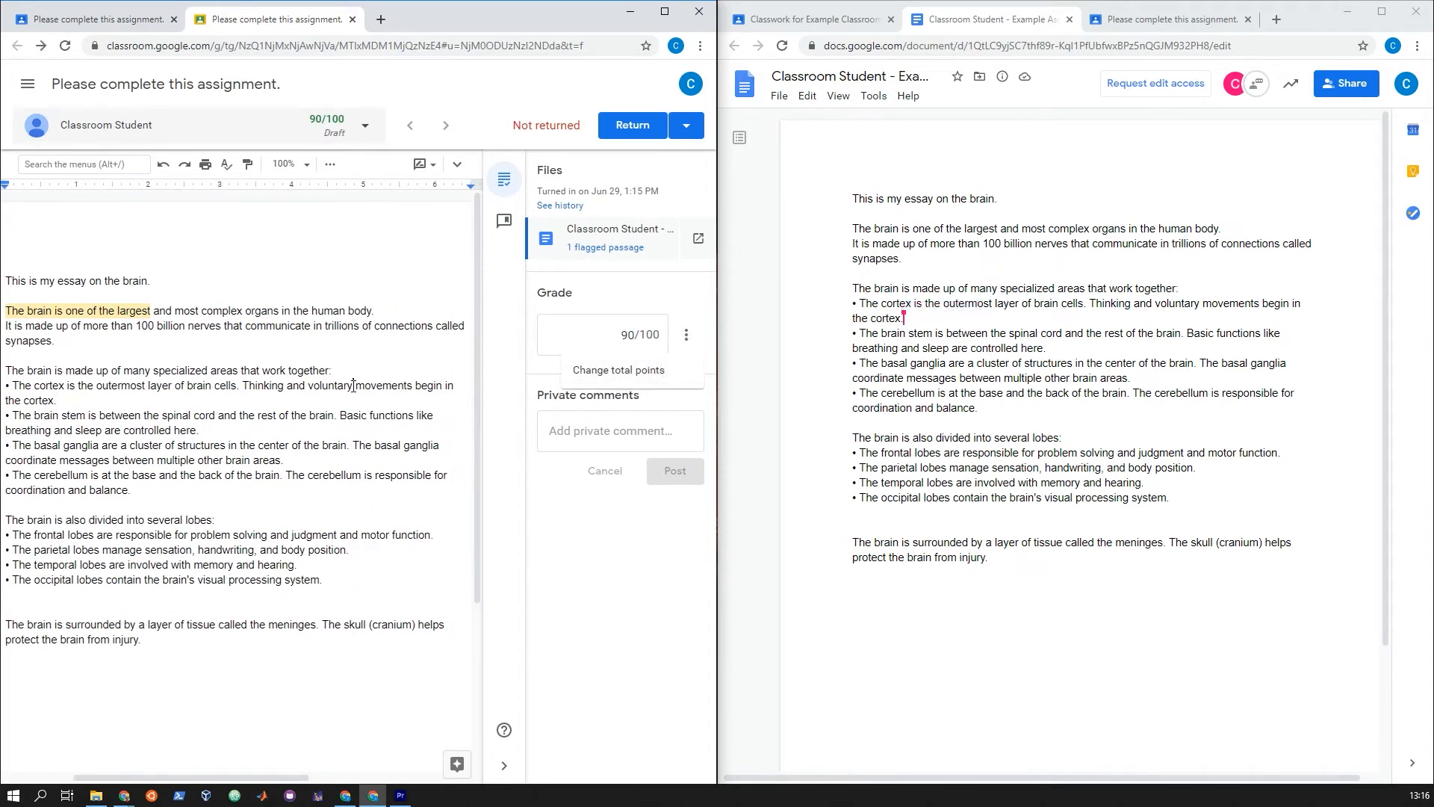
Post the private comment "These remain private to the teachers." on the student's submission
{"action": "left_click", "coordinate": [587, 435]}
{"action": "type", "text": "These remain priv"}
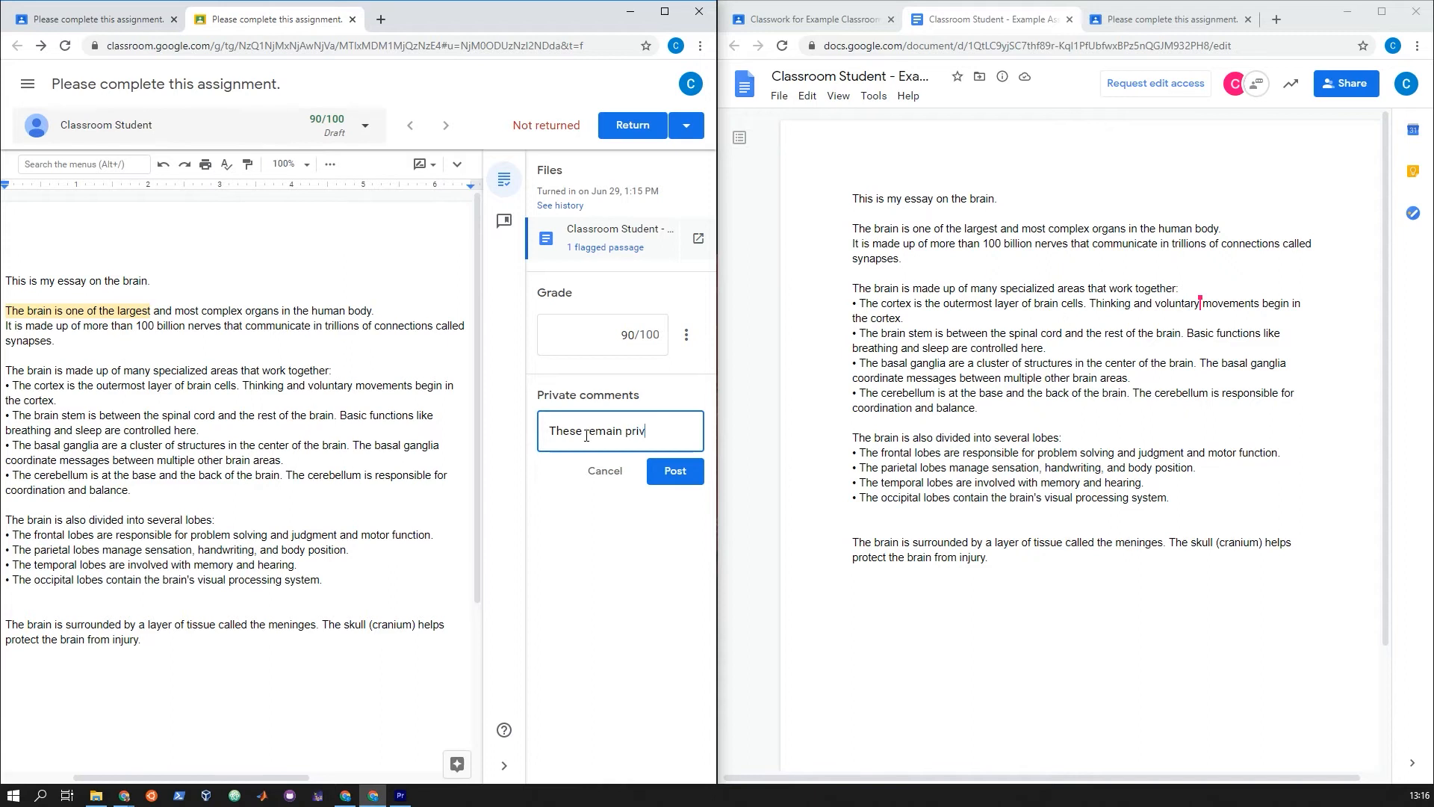
{"action": "type", "text": "ate to the teachers."}
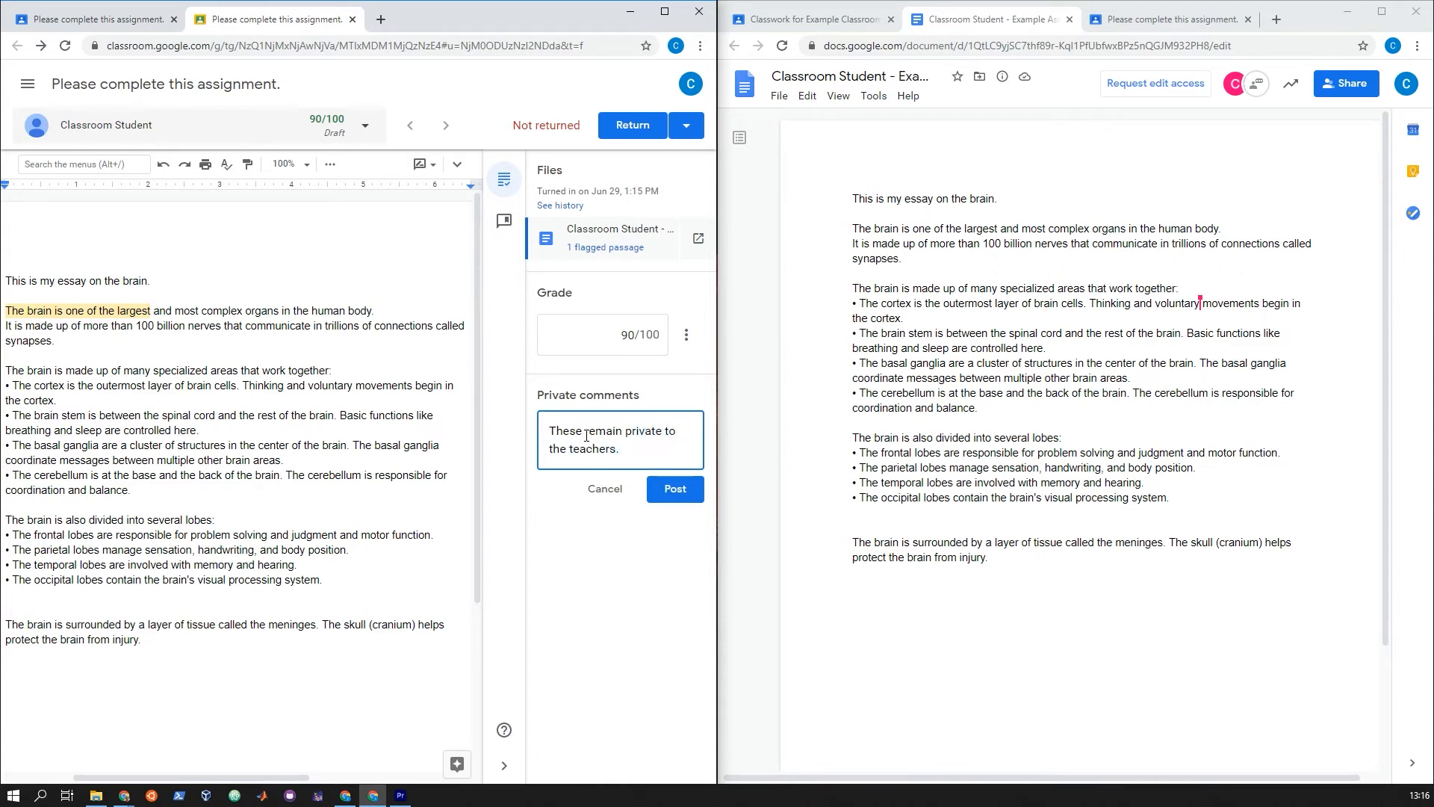
{"action": "left_click", "coordinate": [674, 490]}
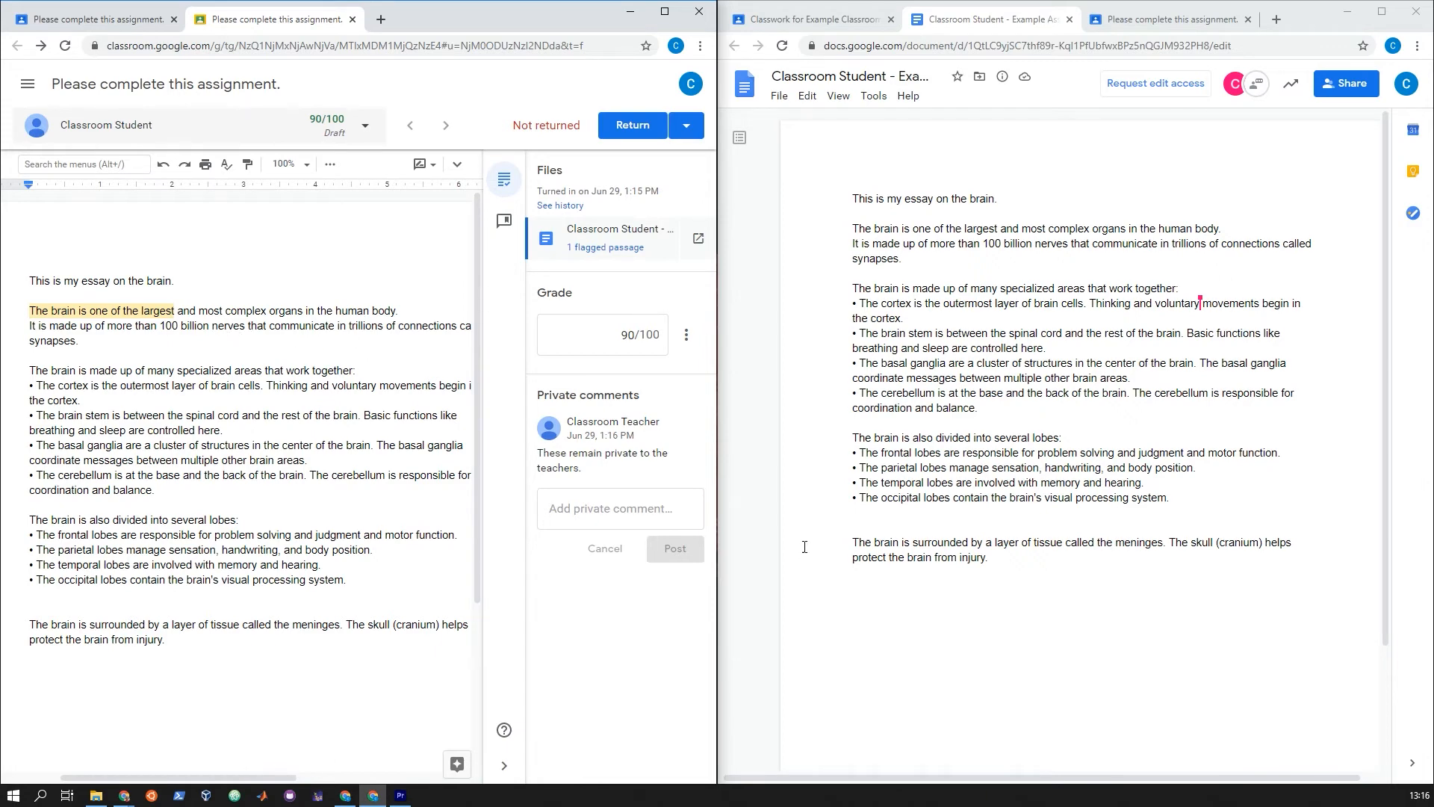
Show the submitted document's full menus and name its current version "Submission version"
{"action": "scroll", "coordinate": [281, 435], "scroll_direction": "right", "scroll_amount": 3}
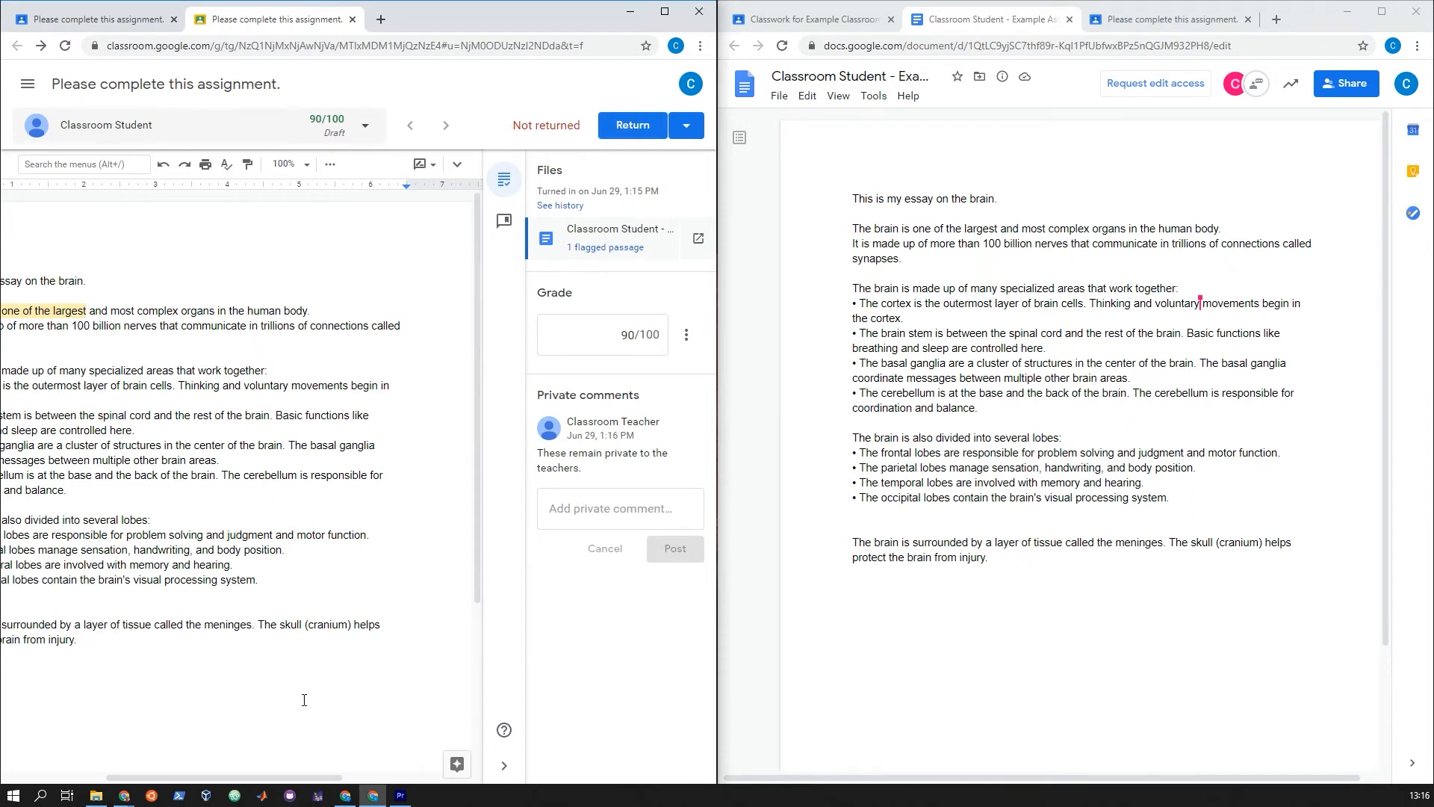
{"action": "left_click_drag", "start_coordinate": [227, 779], "coordinate": [158, 768]}
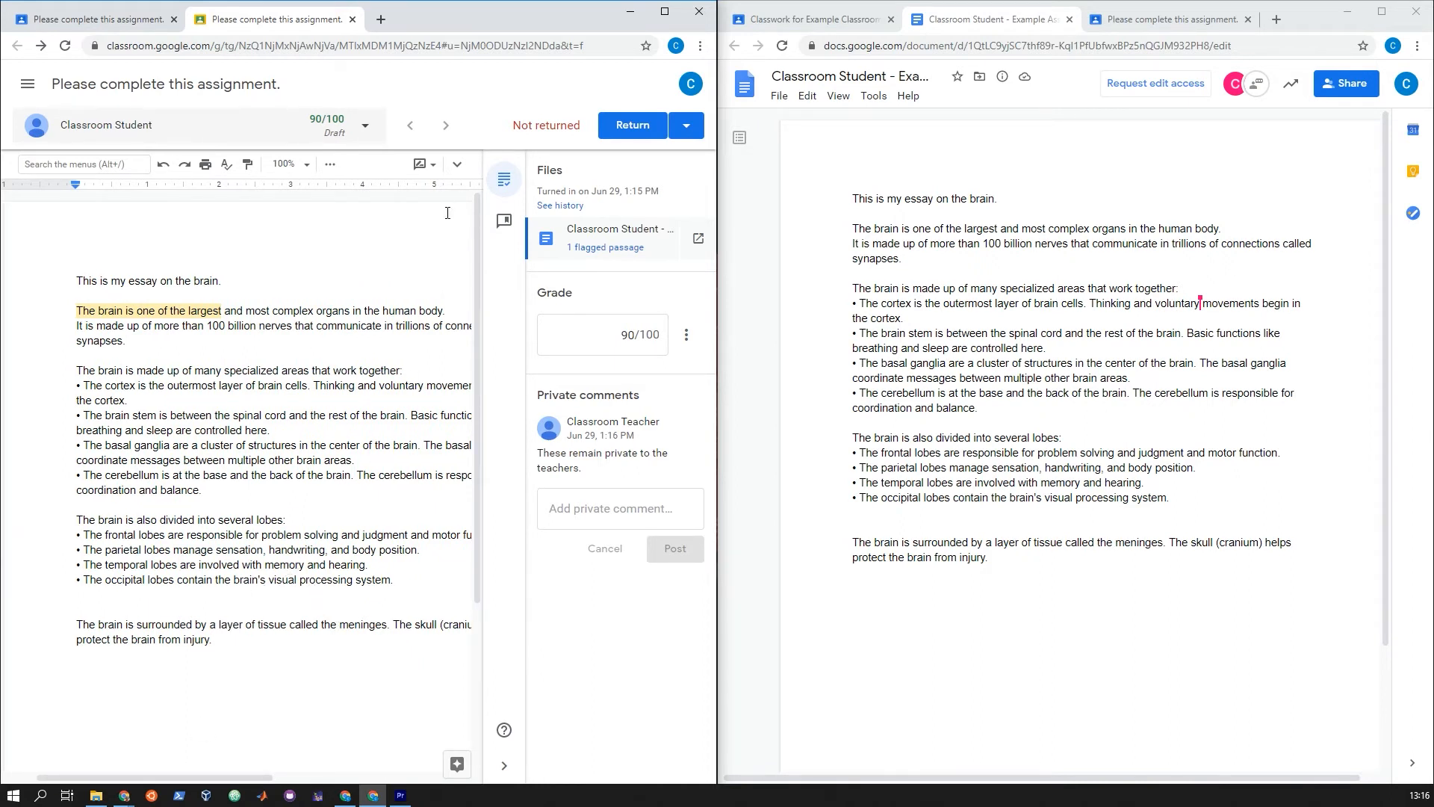
{"action": "left_click", "coordinate": [458, 164]}
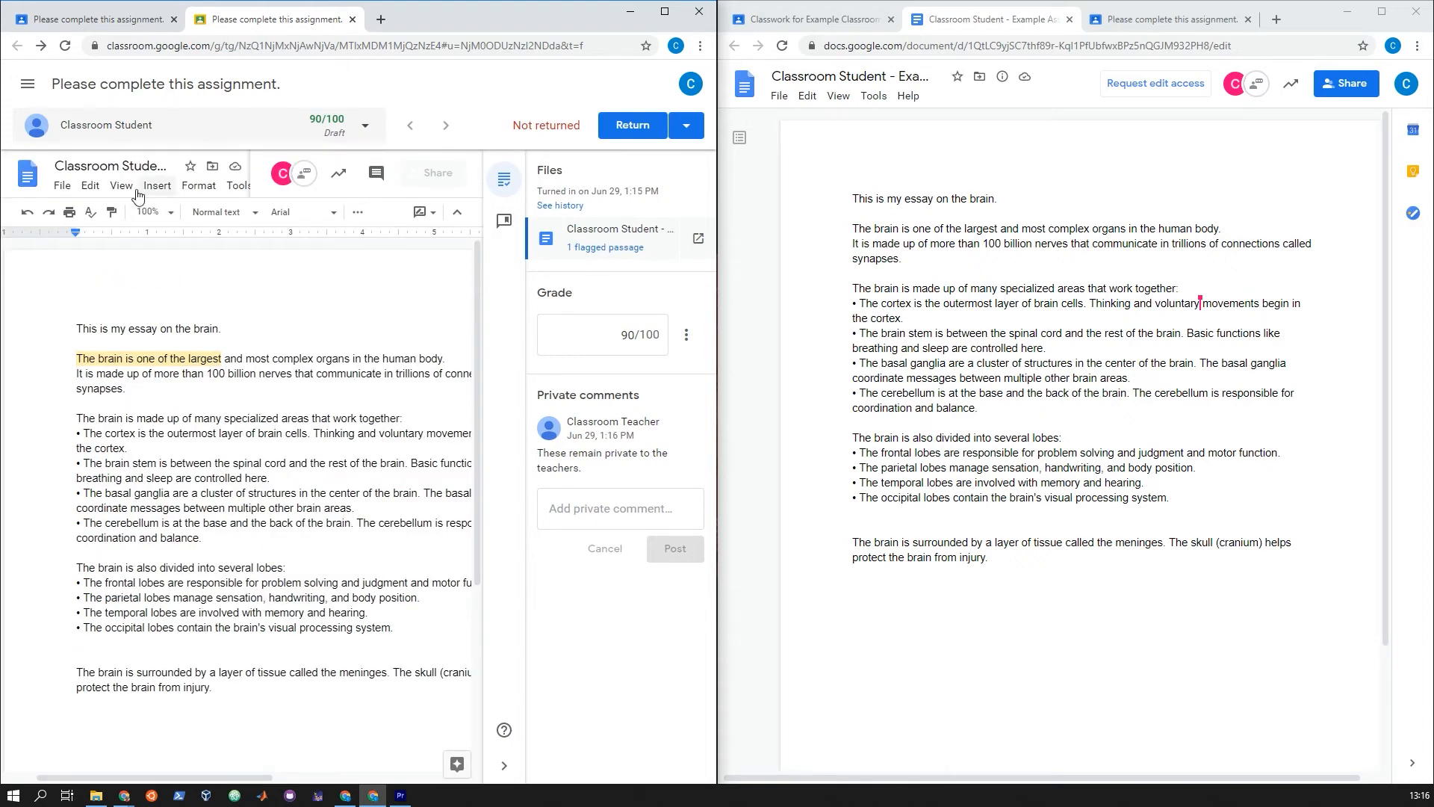
{"action": "left_click", "coordinate": [62, 186]}
{"action": "mouse_move", "coordinate": [73, 296]}
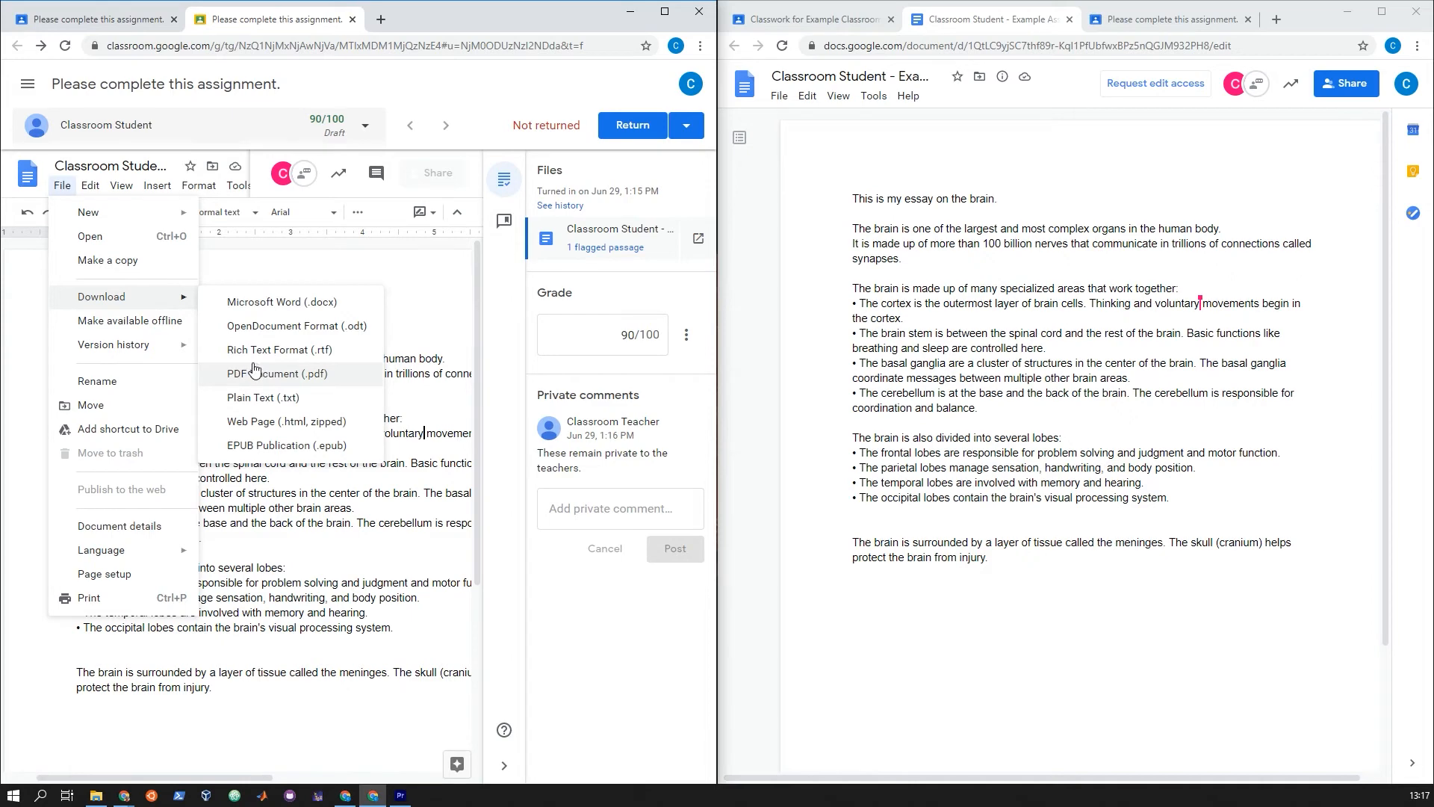
{"action": "mouse_move", "coordinate": [122, 348]}
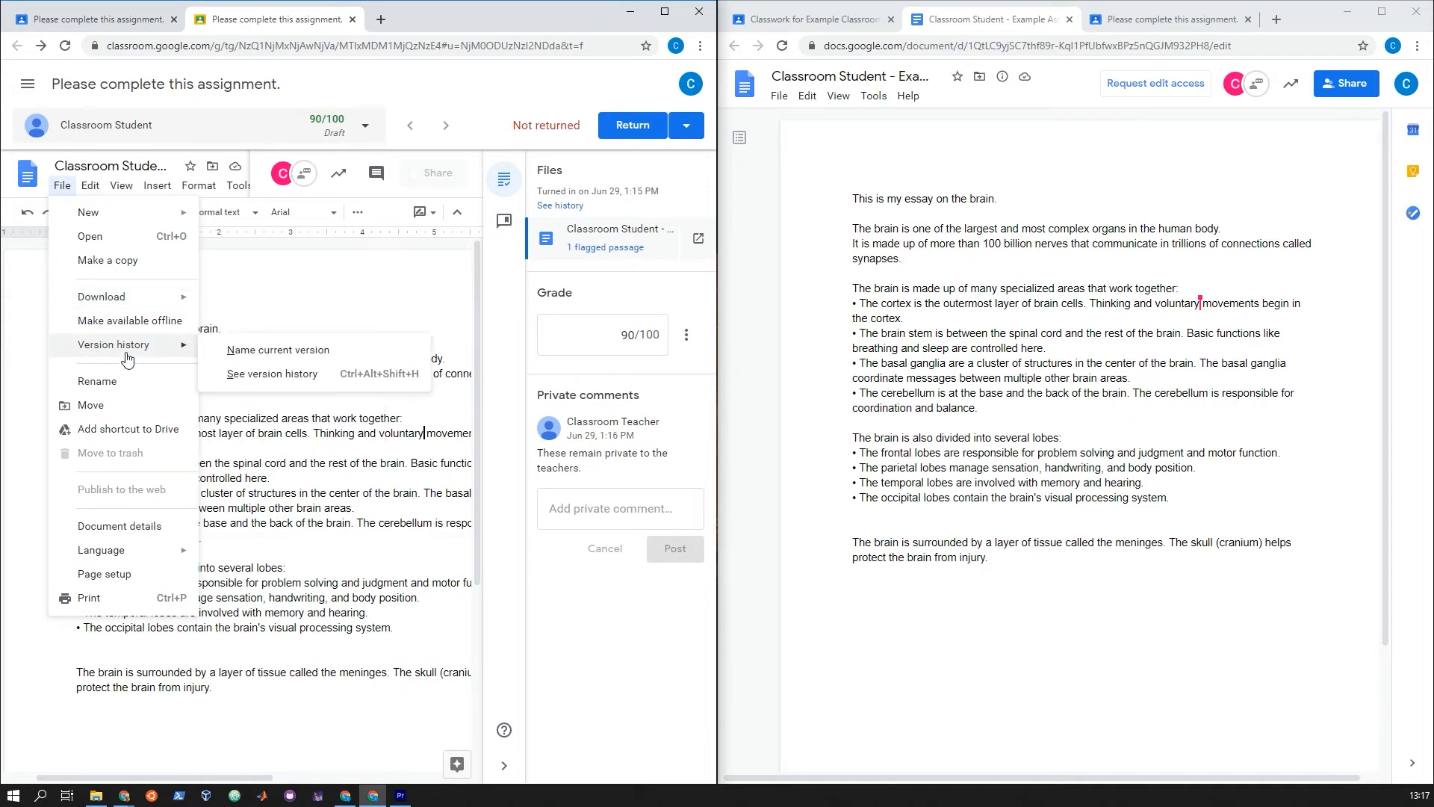
{"action": "left_click", "coordinate": [290, 352]}
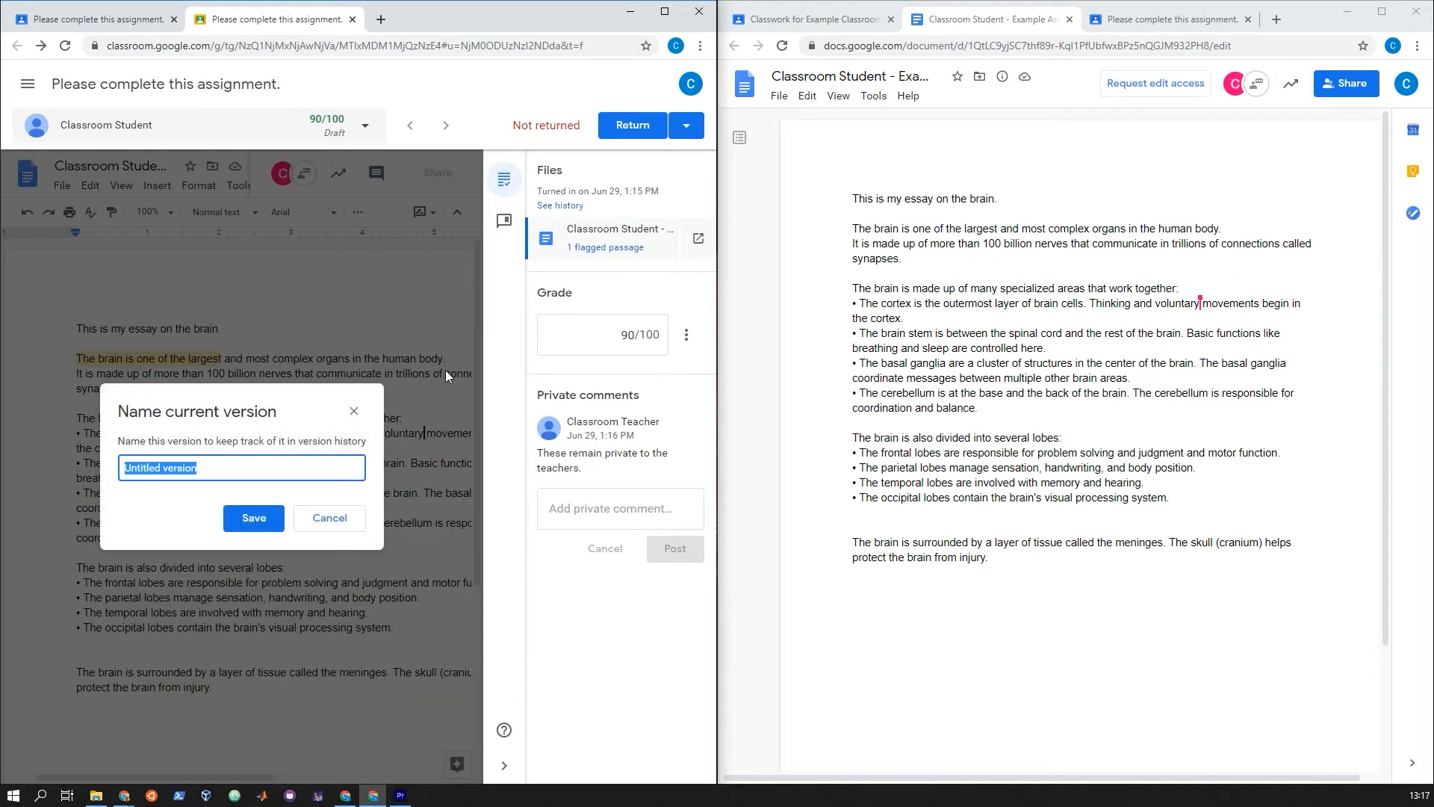
{"action": "type", "text": "Submissio"}
{"action": "left_click", "coordinate": [256, 527]}
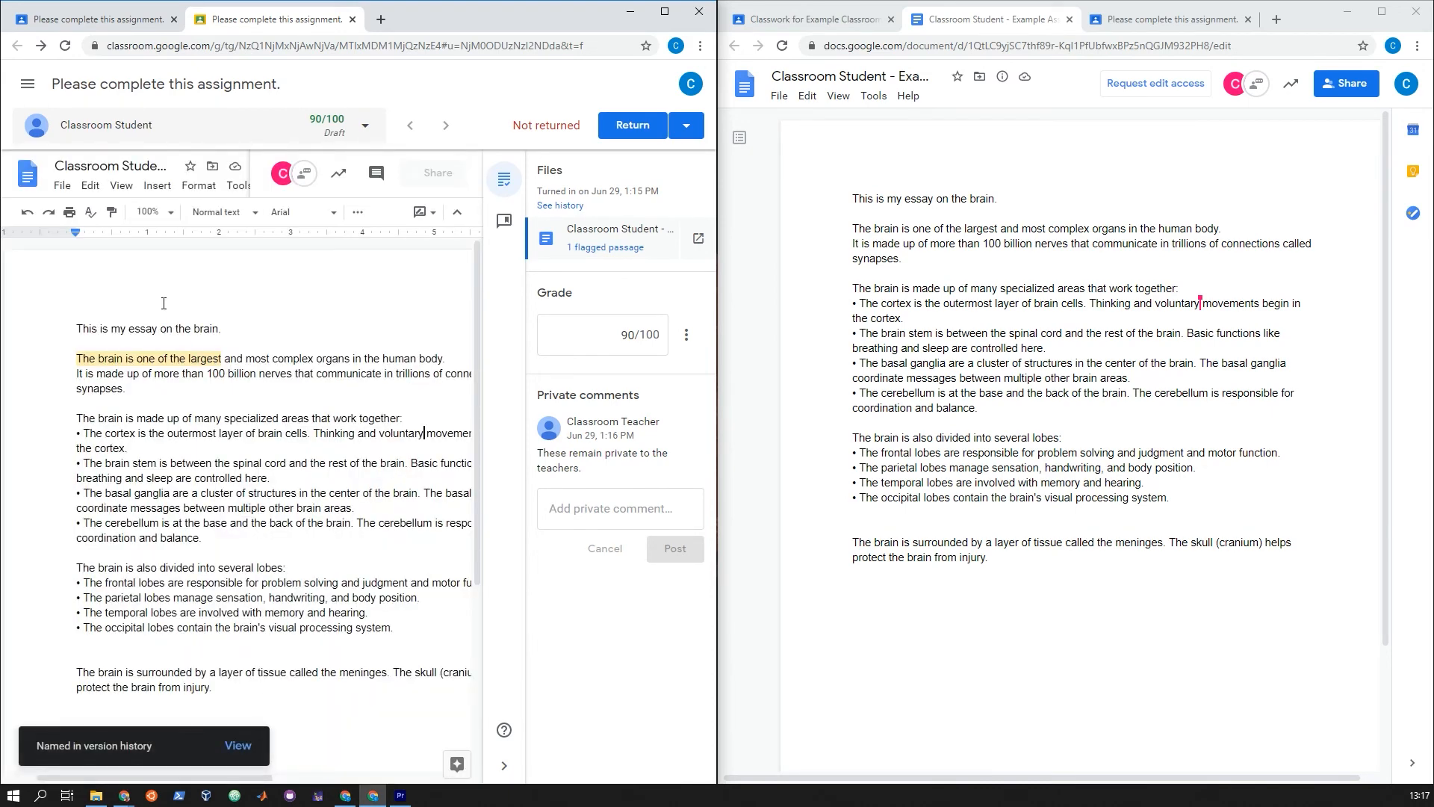
Open the submitted document's version history and examine the Submission version entry
{"action": "left_click", "coordinate": [62, 186]}
{"action": "mouse_move", "coordinate": [117, 356]}
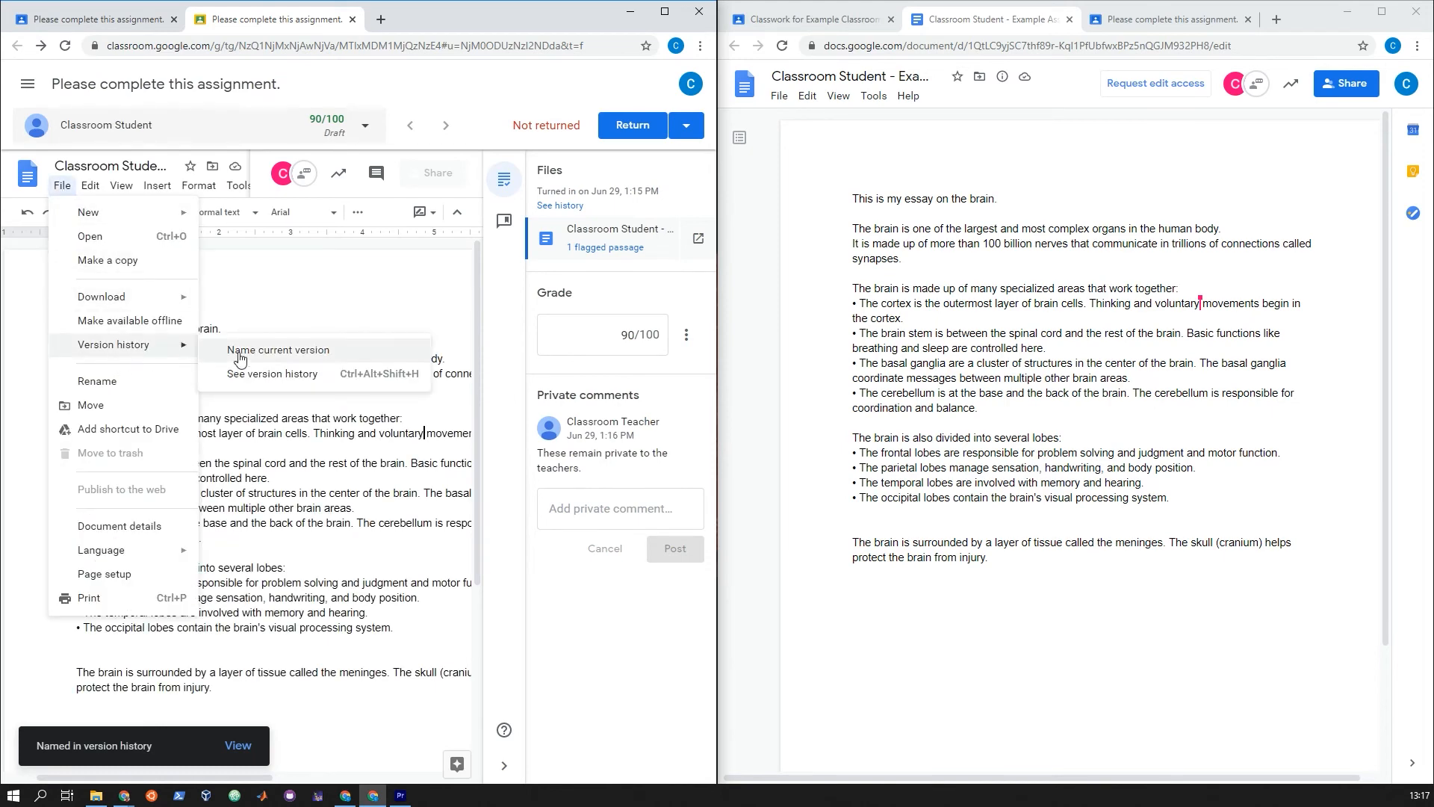
{"action": "left_click", "coordinate": [240, 761]}
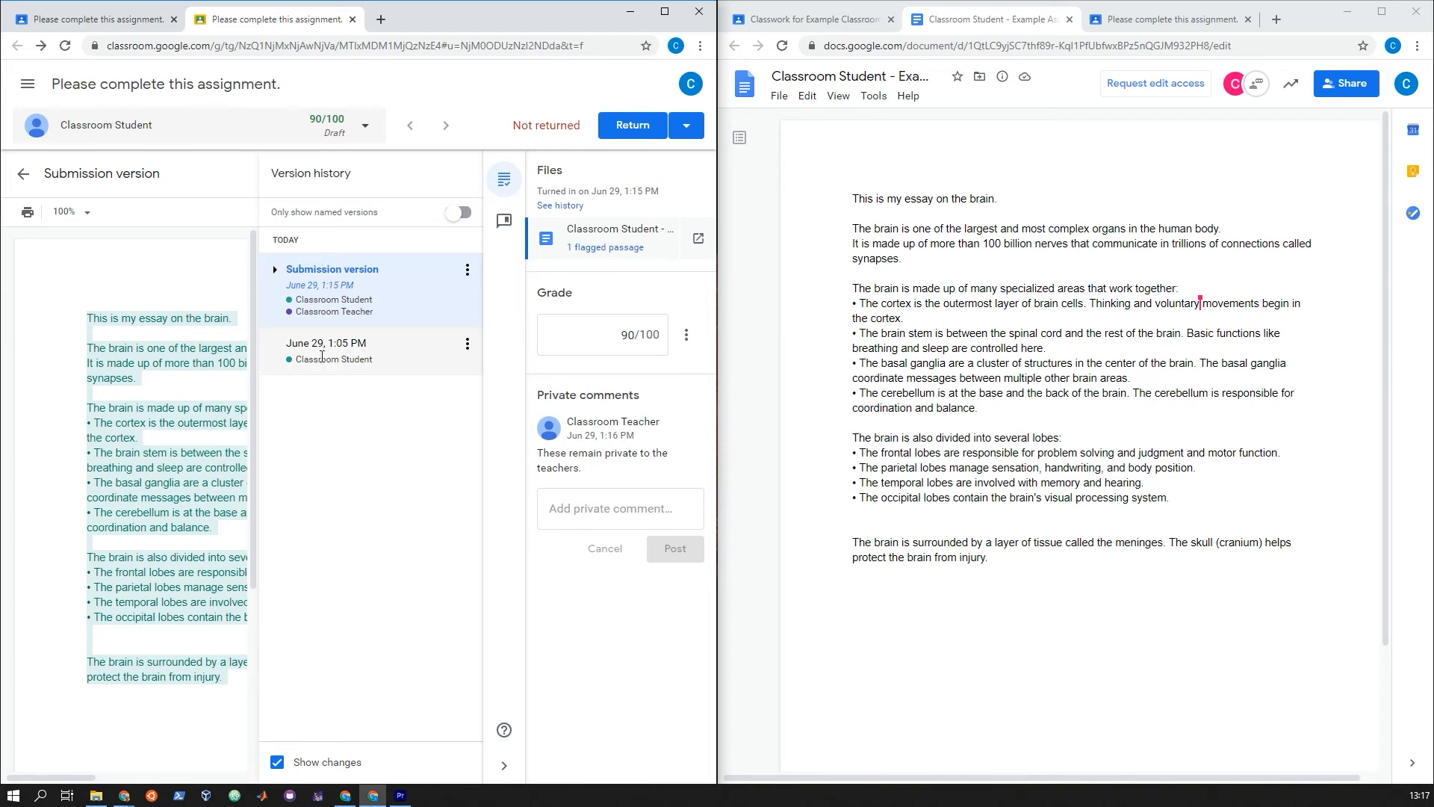
{"action": "left_click", "coordinate": [295, 271]}
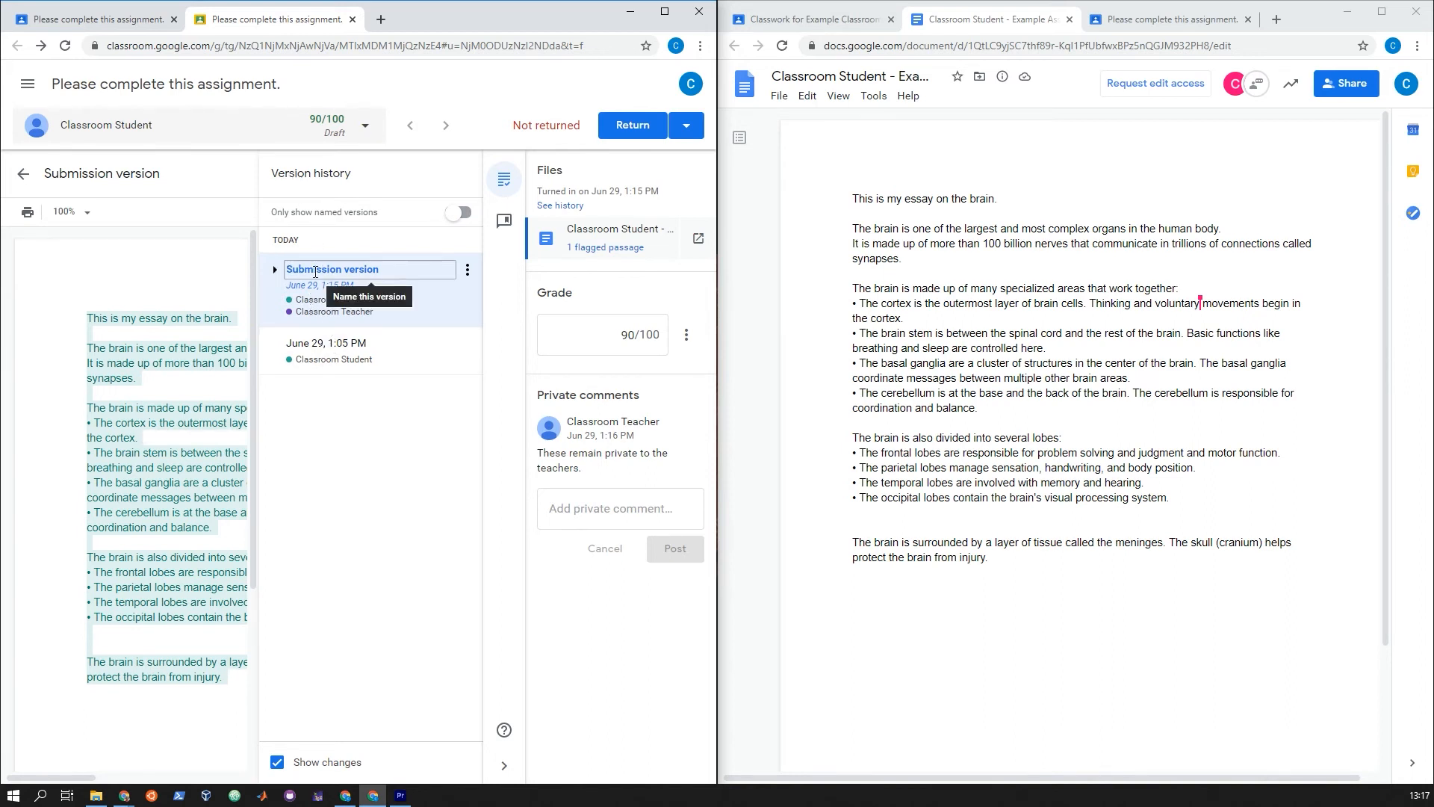
{"action": "left_click", "coordinate": [245, 256]}
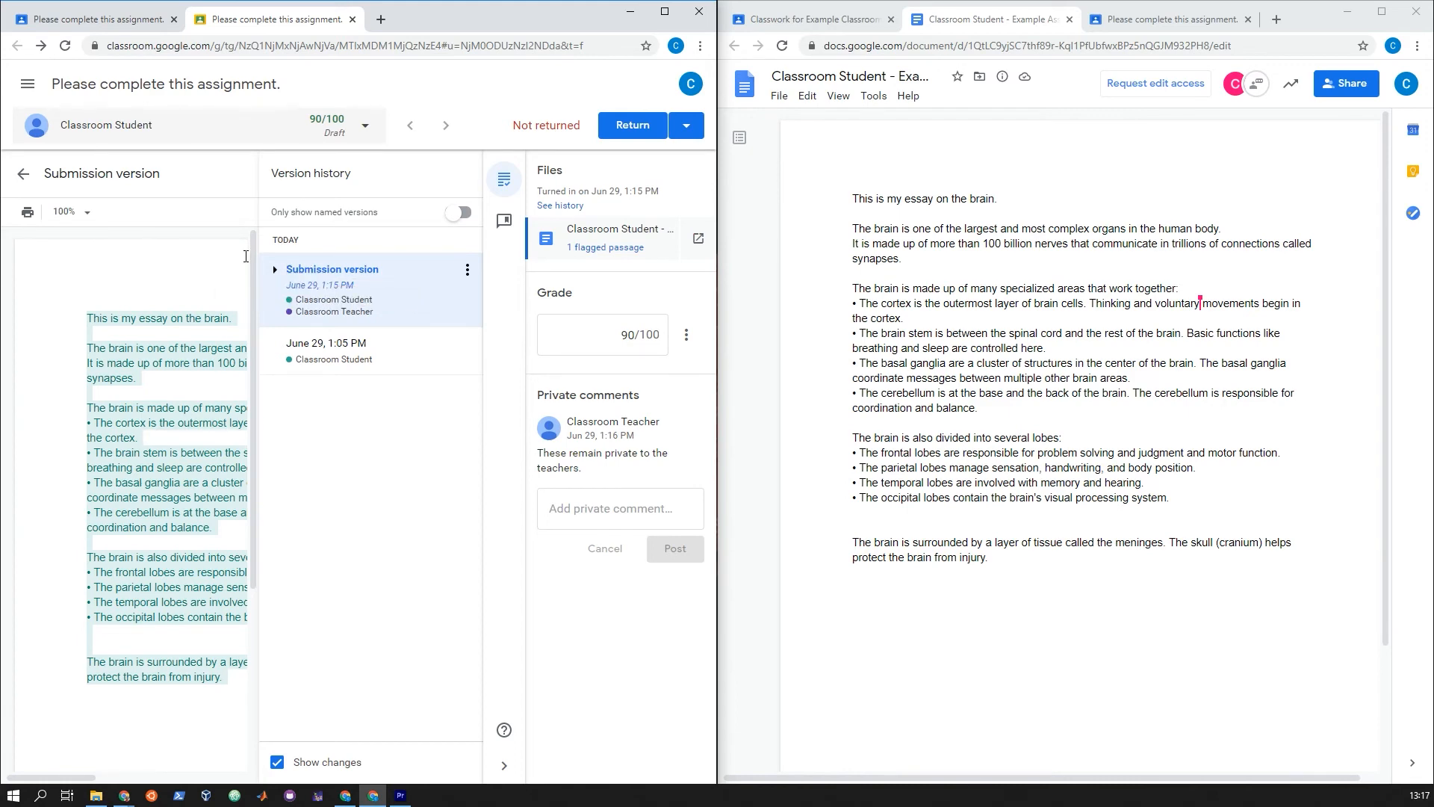
Close the version history and return the graded submission to the student
{"action": "left_click", "coordinate": [23, 177]}
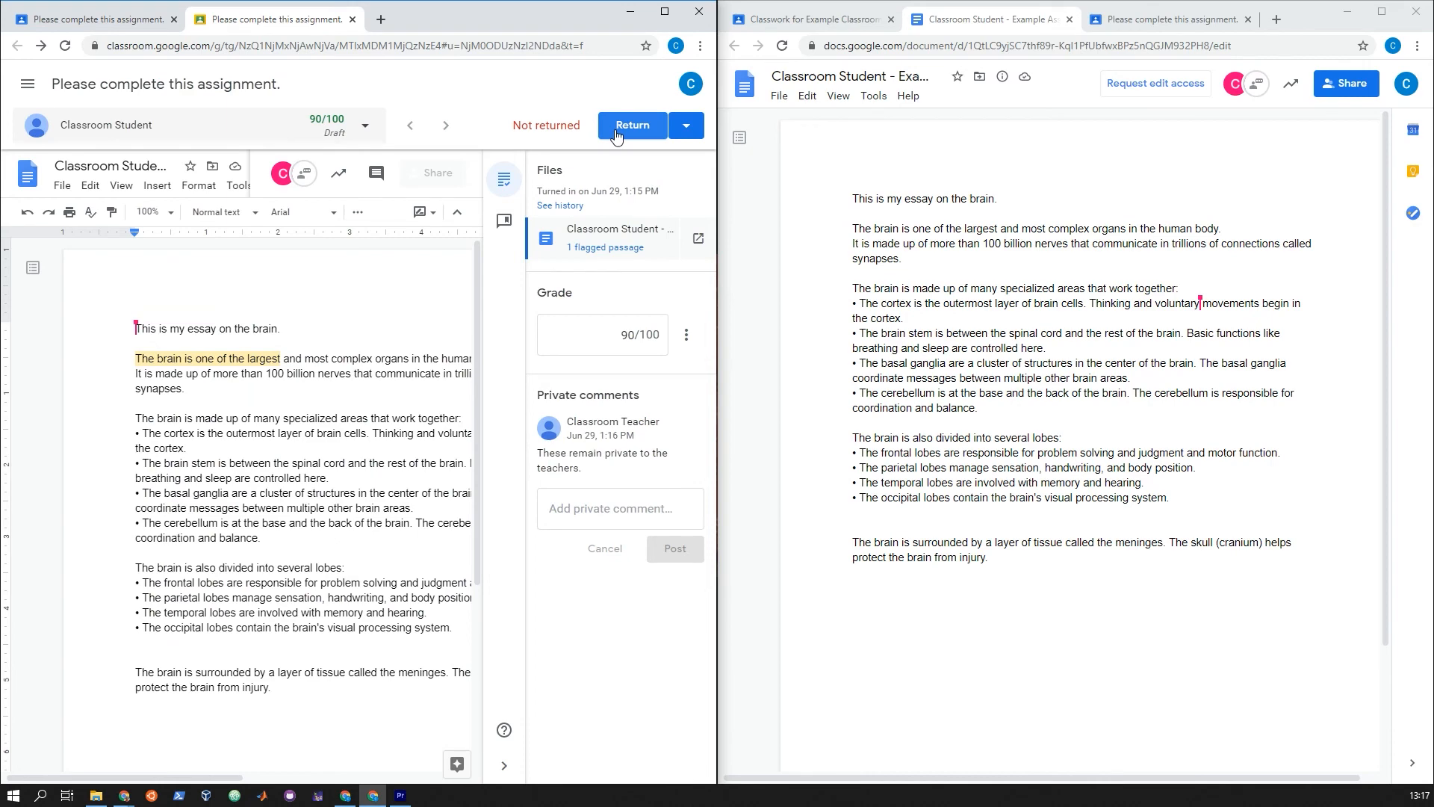
{"action": "left_click", "coordinate": [615, 127]}
{"action": "left_click", "coordinate": [478, 477]}
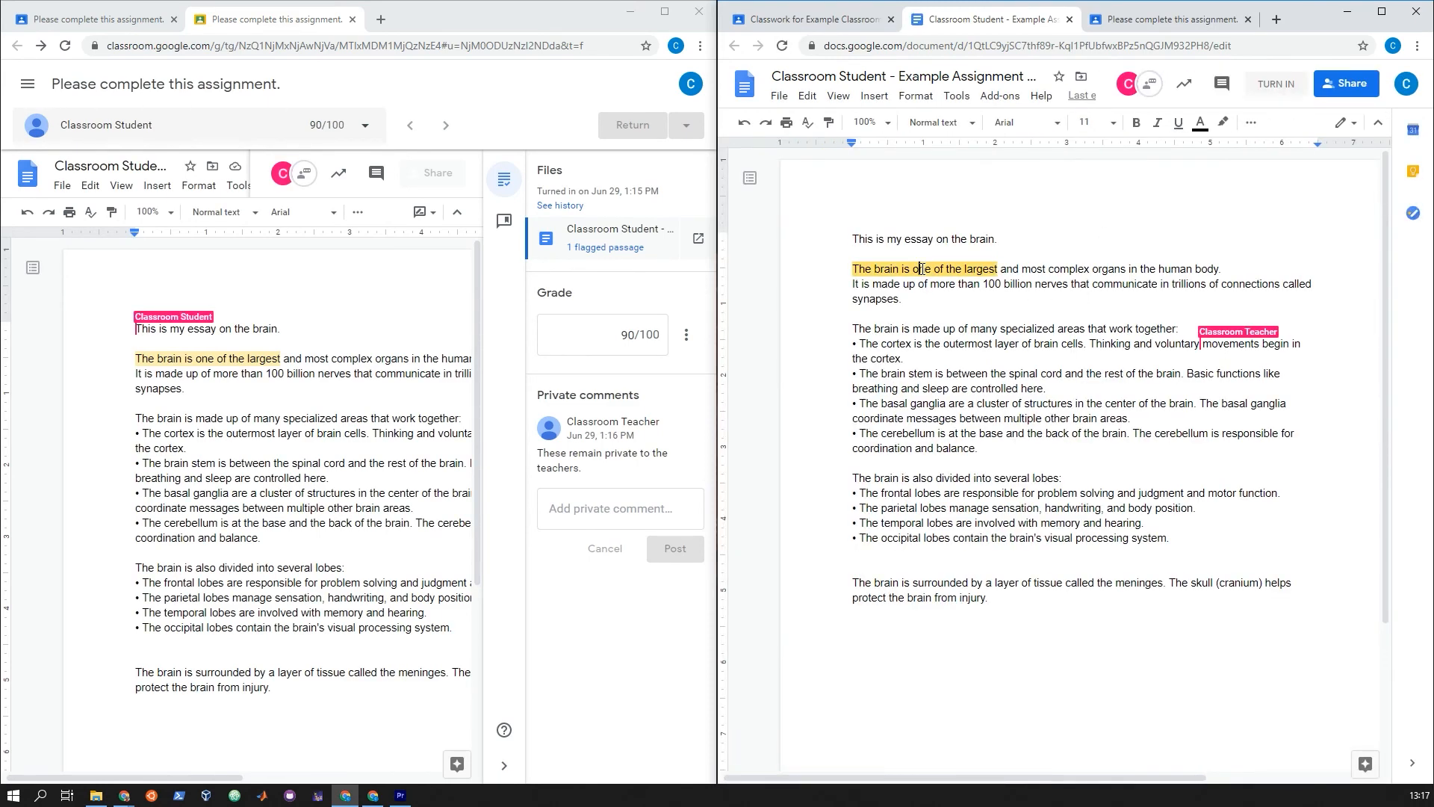
View the teacher's comment on the highlighted phrase "The brain is one of the largest" in the student's returned document
{"action": "left_click", "coordinate": [920, 269]}
{"action": "left_click_drag", "start_coordinate": [899, 781], "coordinate": [1059, 782]}
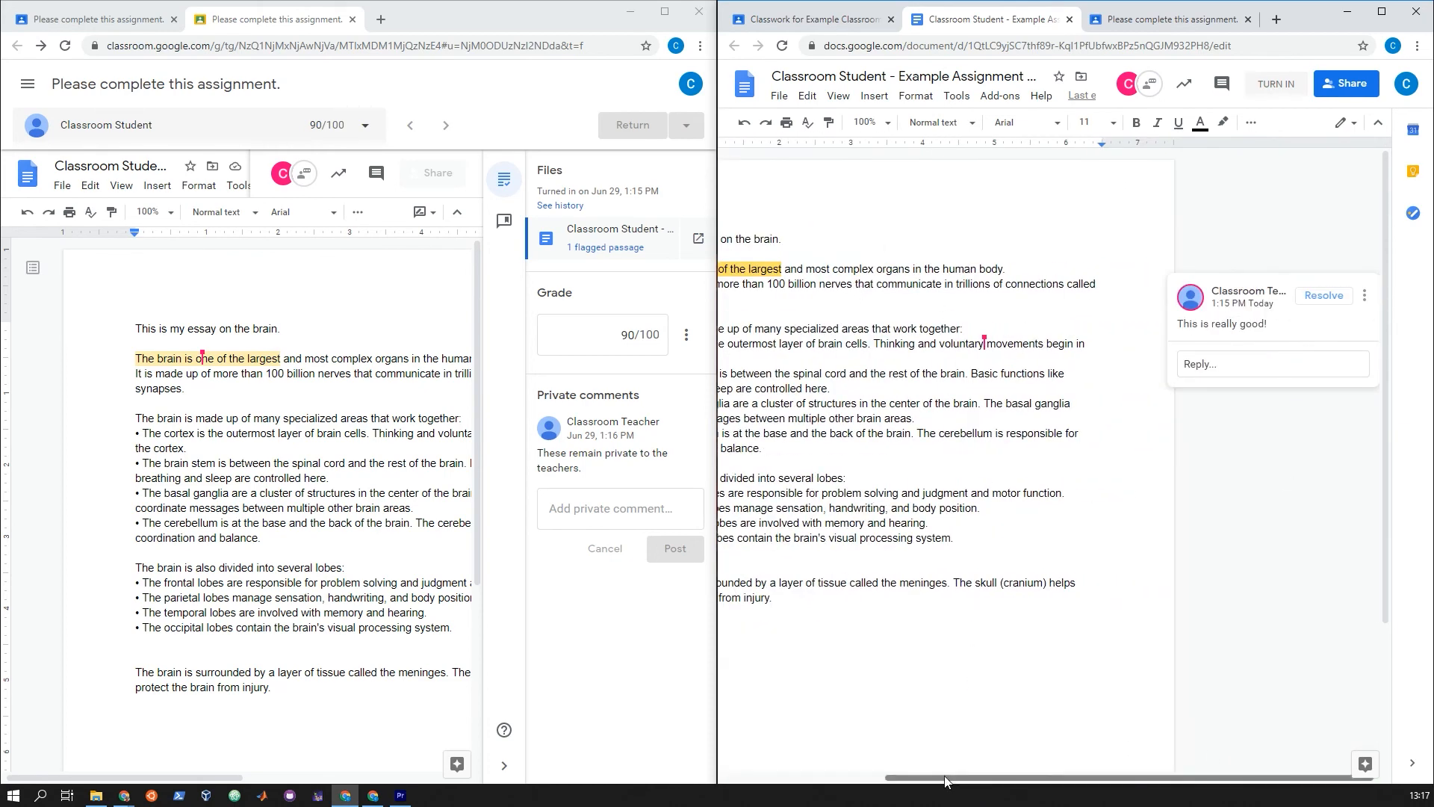
Delete the closing paragraph about the meninges from the student's returned document and undo the deletion
{"action": "left_click_drag", "start_coordinate": [971, 778], "coordinate": [889, 779]}
{"action": "left_click_drag", "start_coordinate": [875, 599], "coordinate": [730, 564]}
{"action": "key", "text": "BackSpace"}
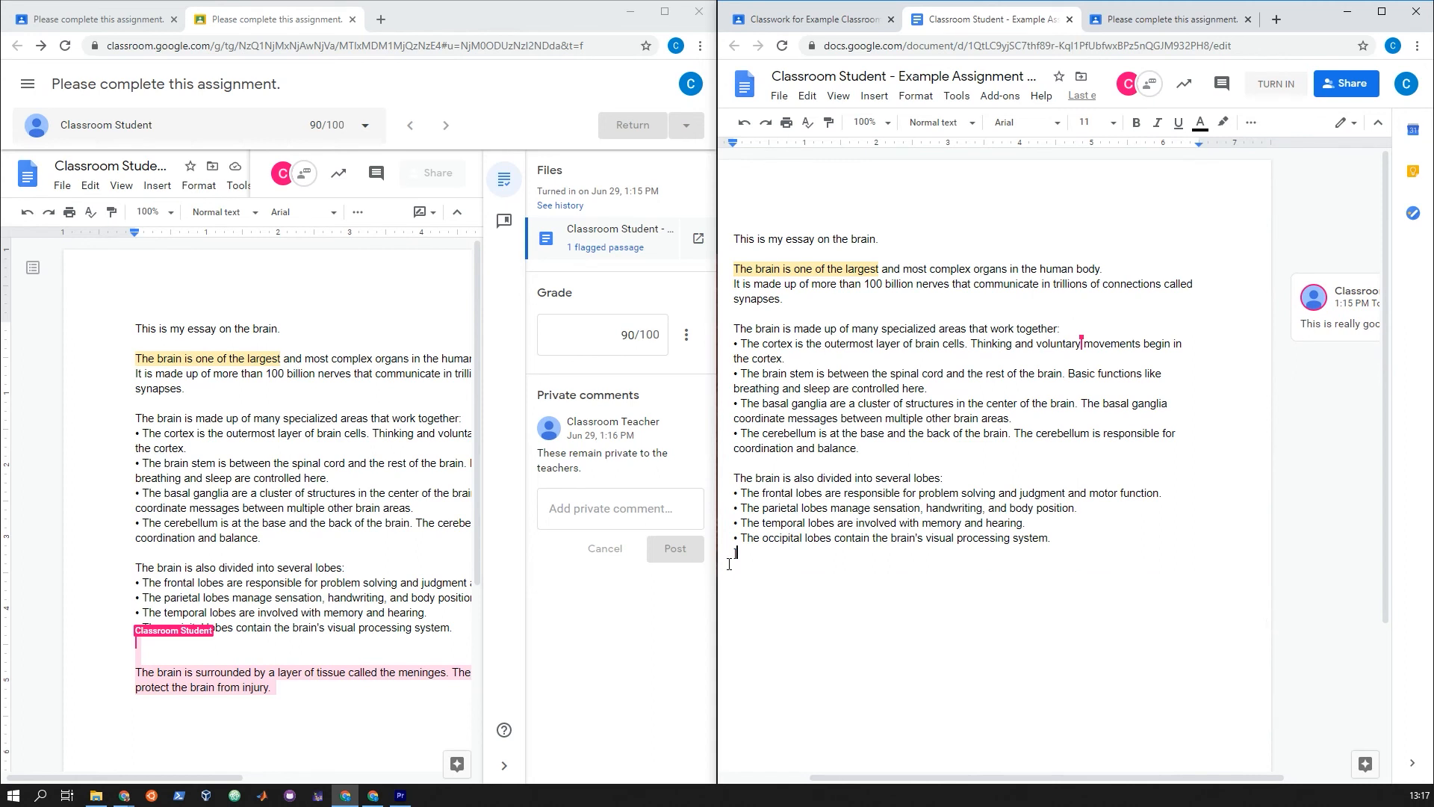
{"action": "key", "text": "ctrl+z"}
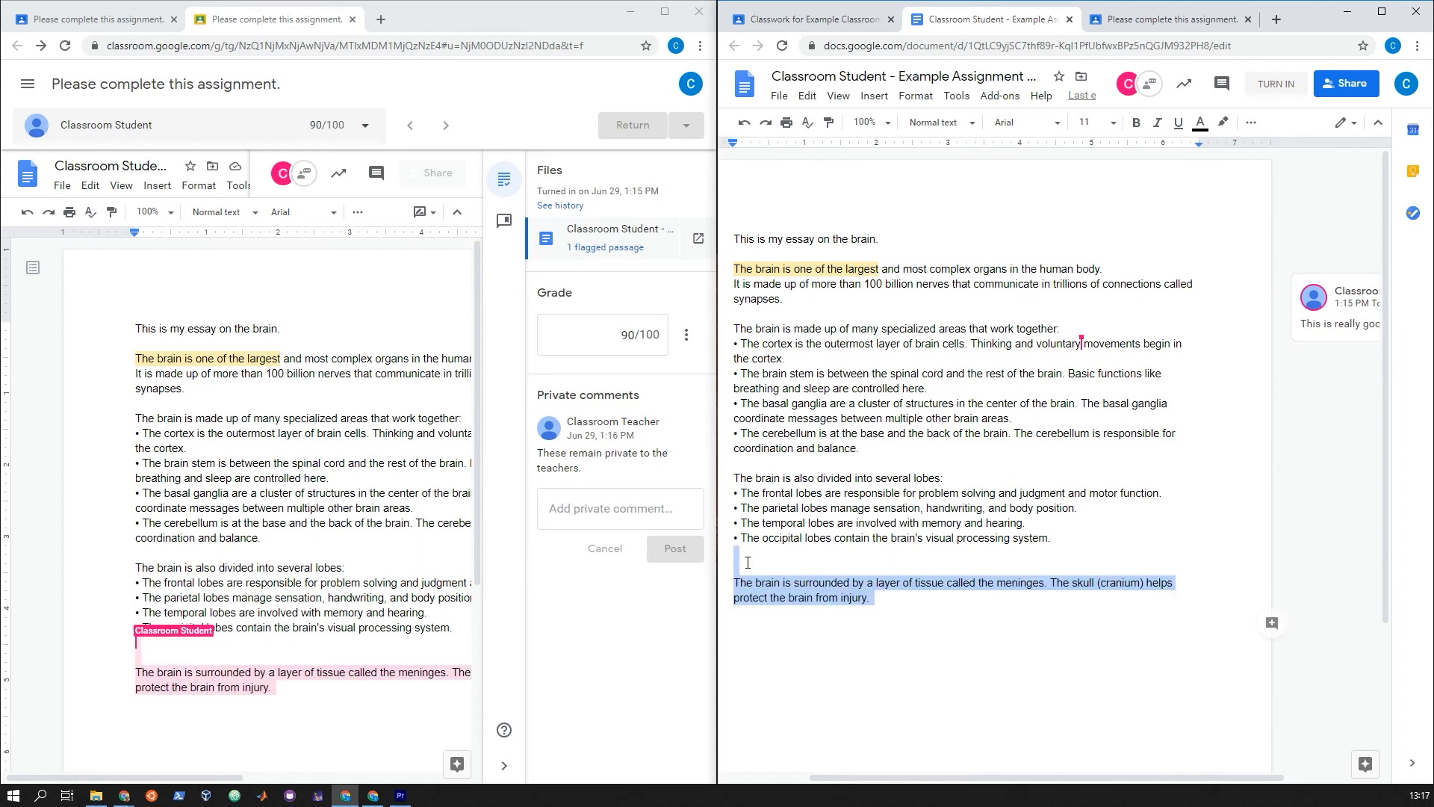
{"action": "left_click", "coordinate": [751, 561]}
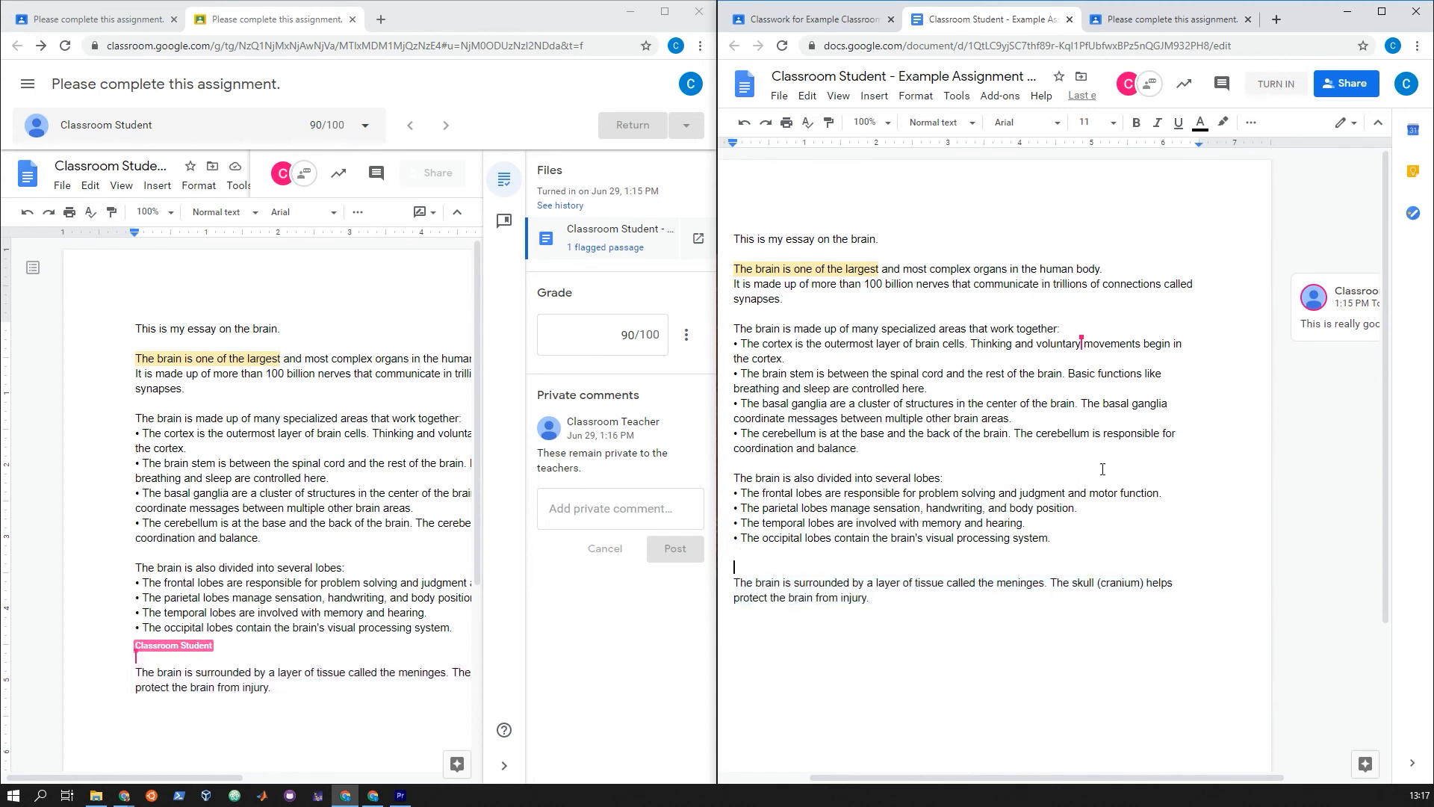
Reopen the version history from the teacher's view of the returned document and display the earlier Submission version
{"action": "left_click", "coordinate": [62, 186]}
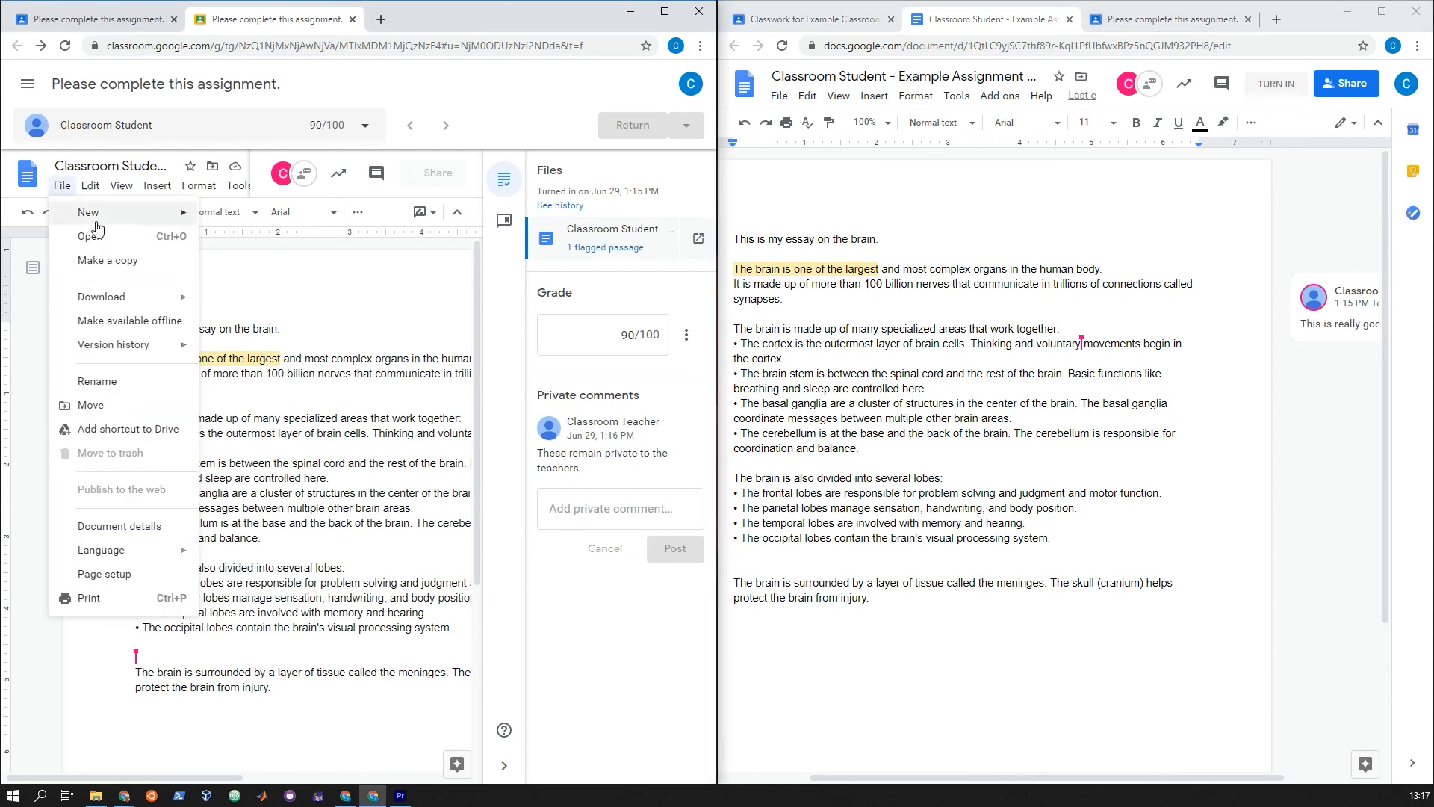
{"action": "mouse_move", "coordinate": [134, 344]}
{"action": "left_click", "coordinate": [251, 375]}
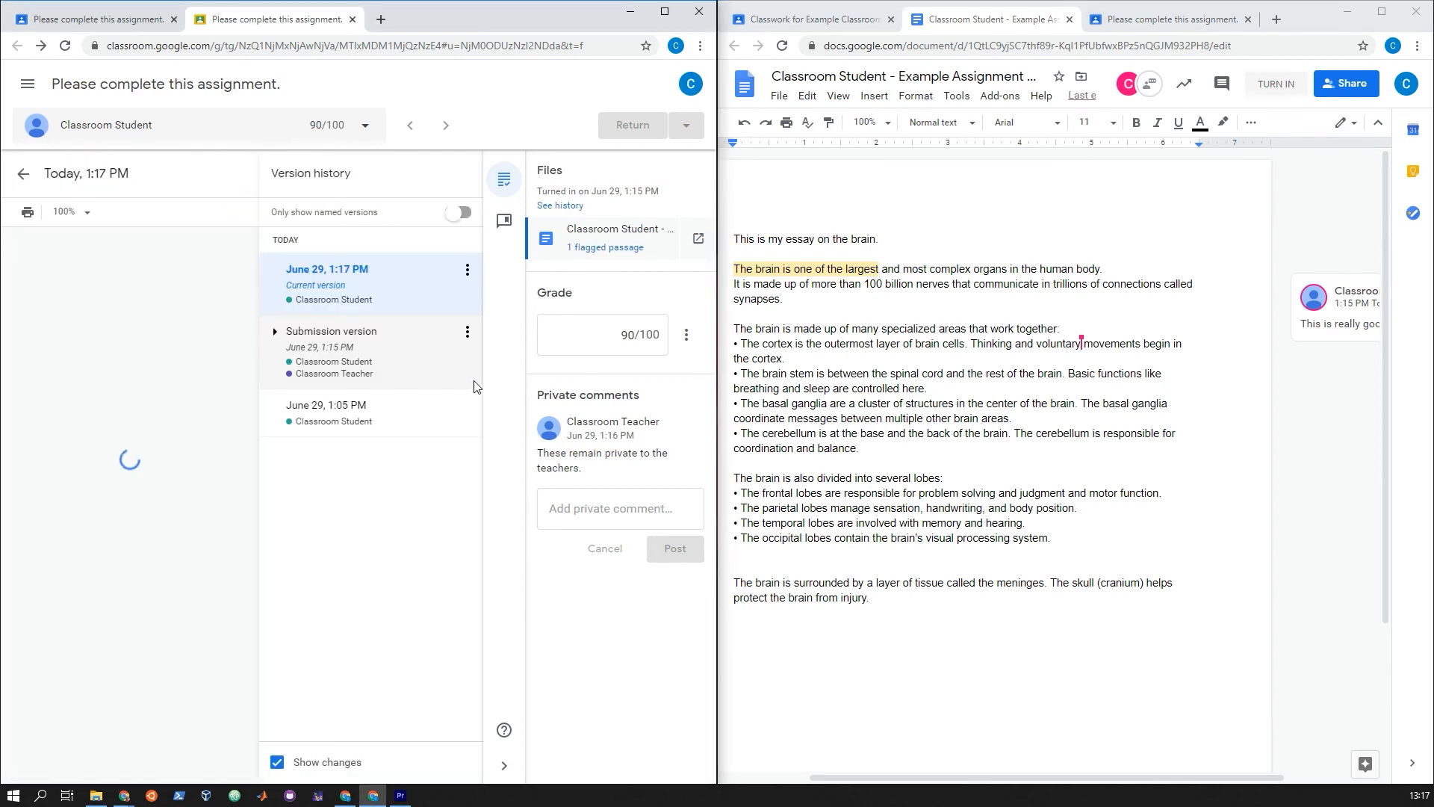
{"action": "left_click", "coordinate": [374, 335]}
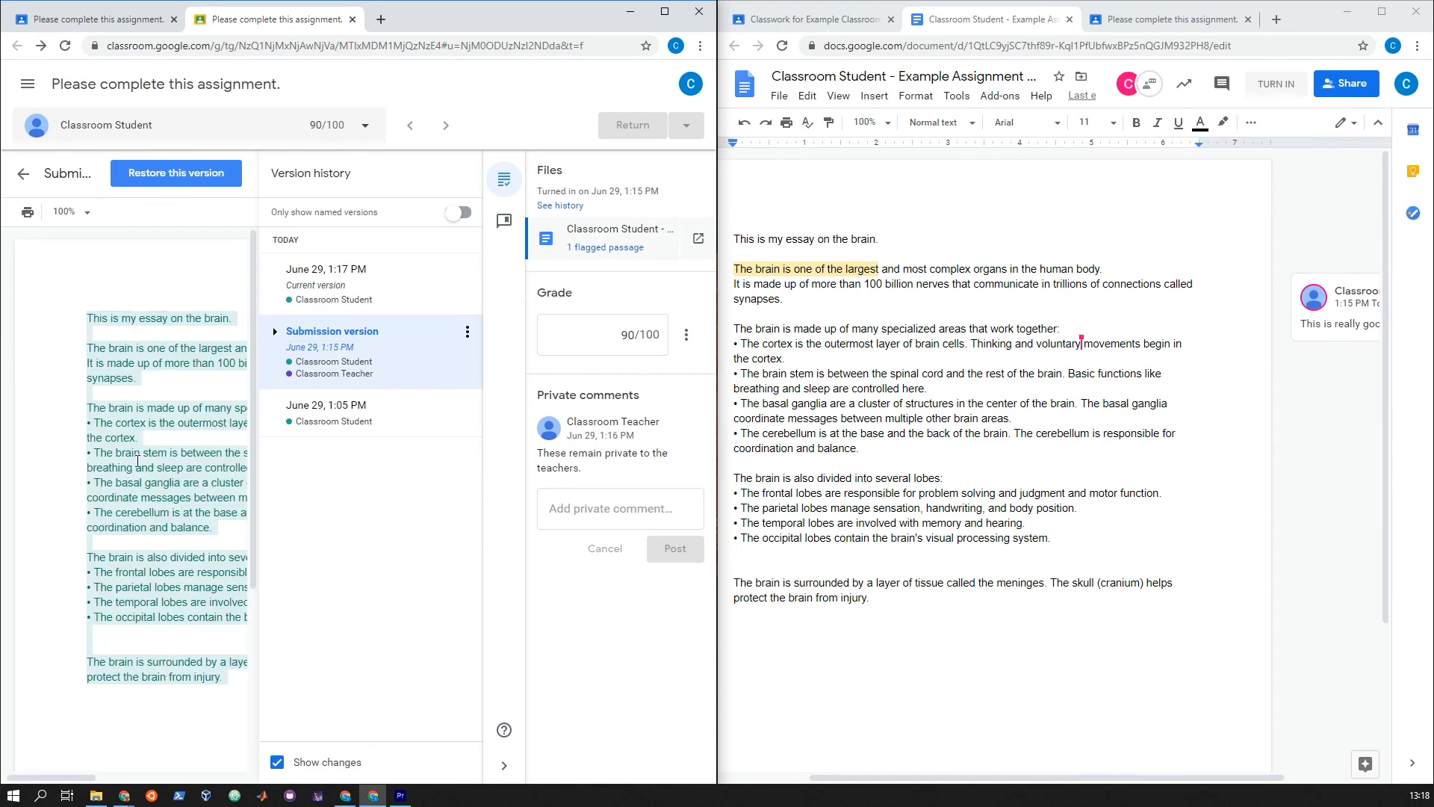